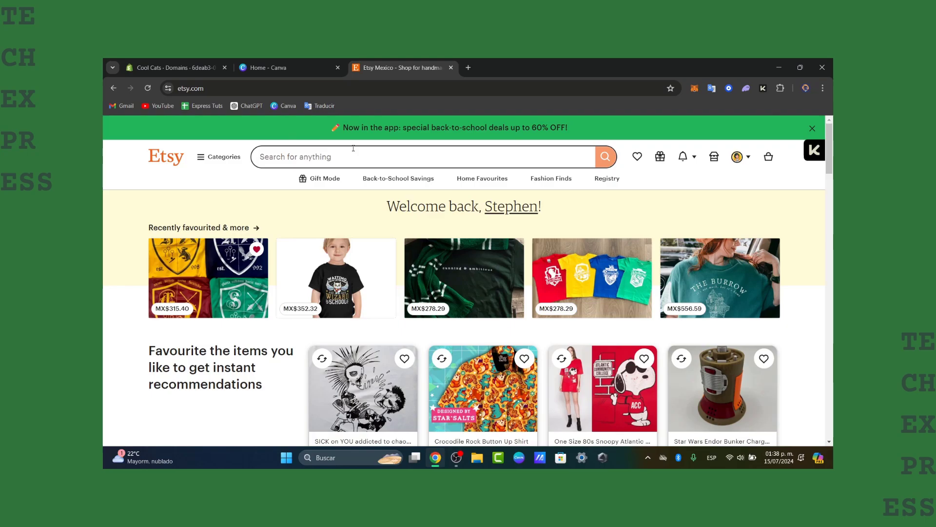
pyautogui.scroll(-5, 353, 151)
pyautogui.scroll(5, 354, 151)
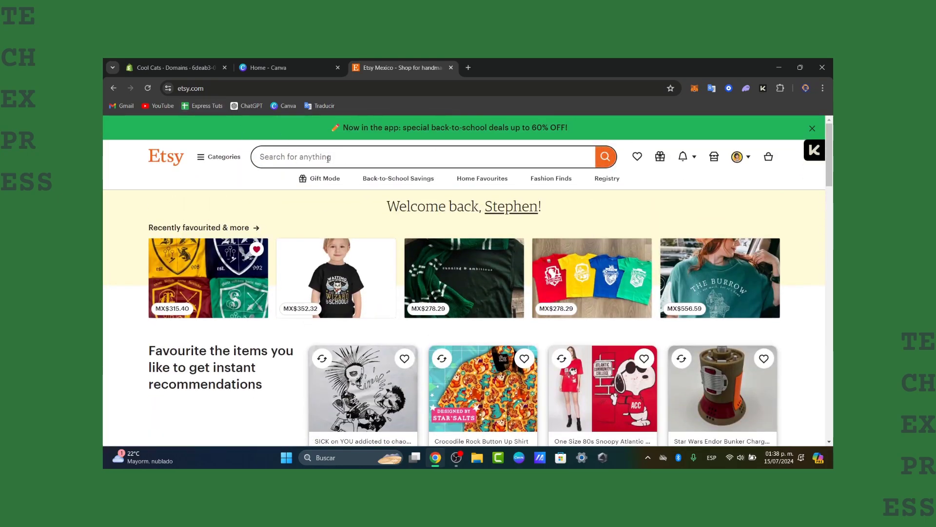
# - Search the Etsy marketplace for 'planner digital'
pyautogui.click(331, 157)
pyautogui.write('plann')
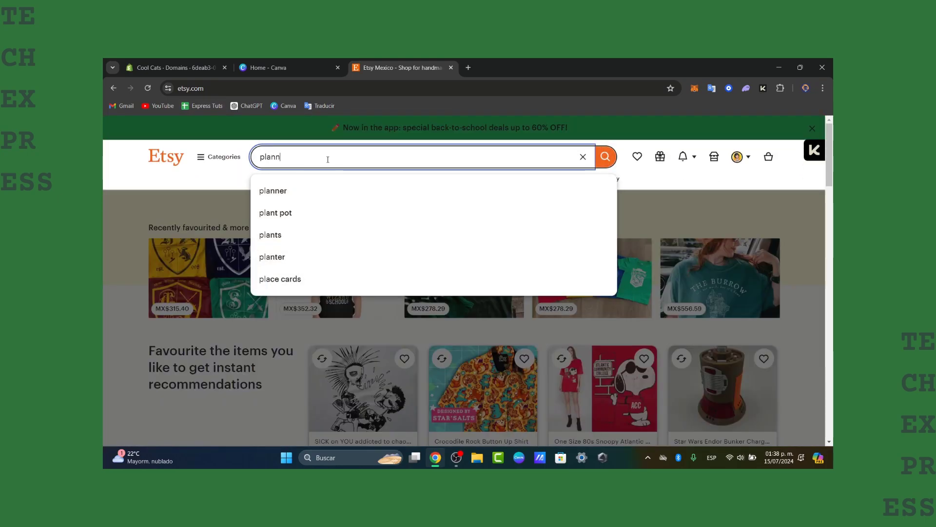
pyautogui.write('er')
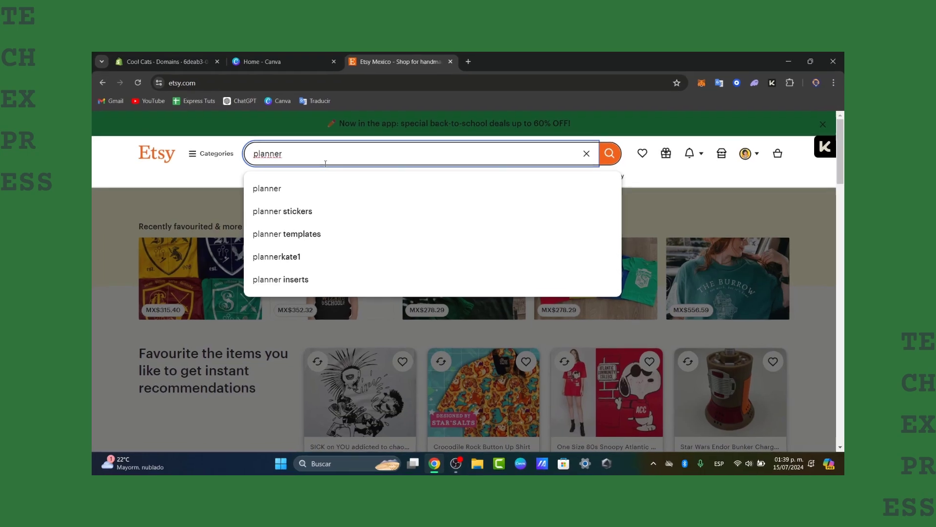
pyautogui.write(' digital')
pyautogui.press('Return')
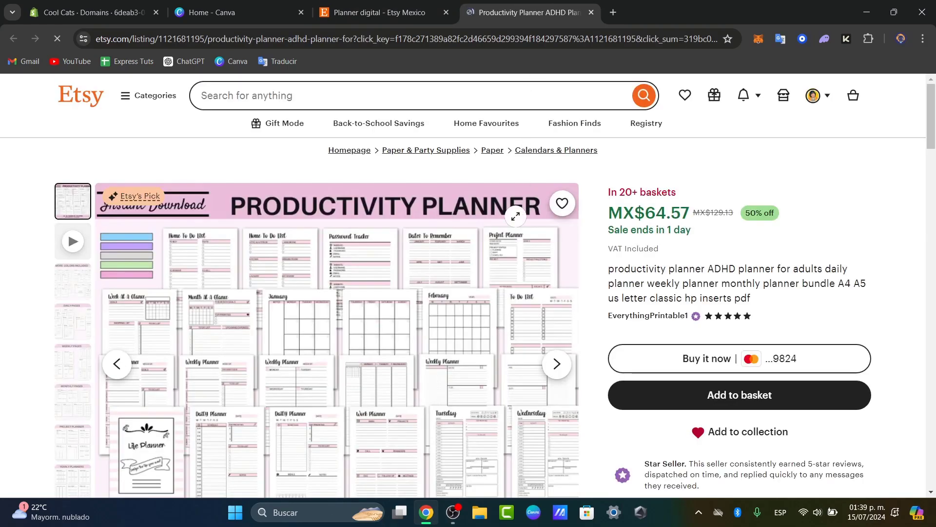
pyautogui.scroll(-1, 336, 346)
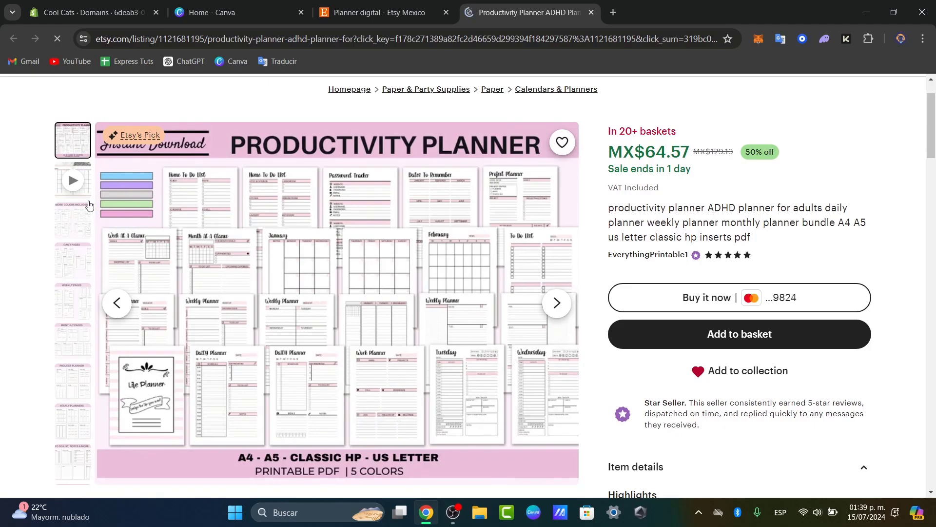
# - View the planner's more-colors, daily, weekly and monthly page photos
pyautogui.click(77, 221)
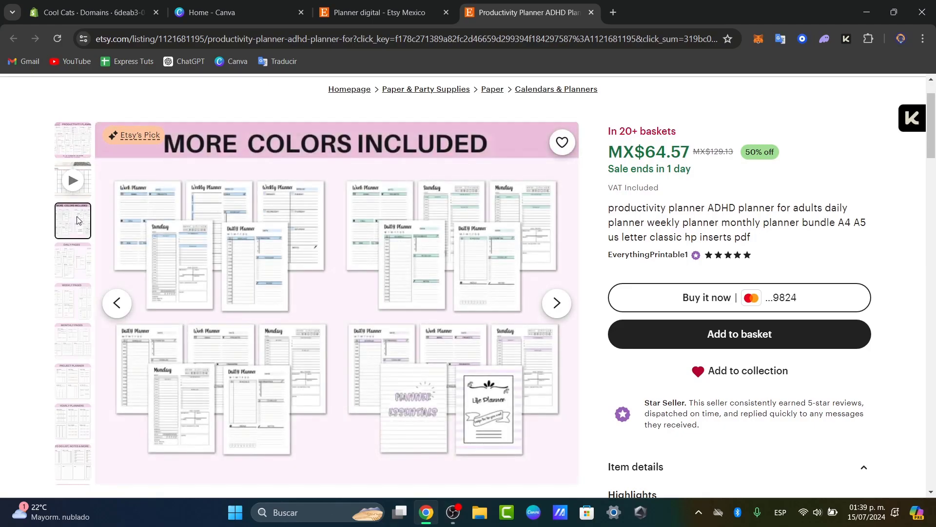
pyautogui.click(62, 273)
pyautogui.click(64, 308)
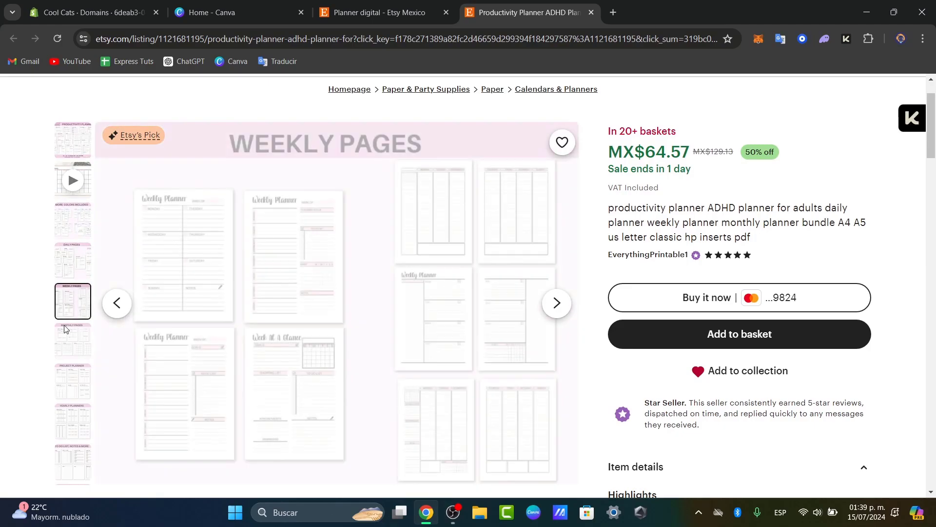
pyautogui.click(67, 344)
# - View the project planner and to-do list photos, dismiss the popup, and open the account menu
pyautogui.click(77, 387)
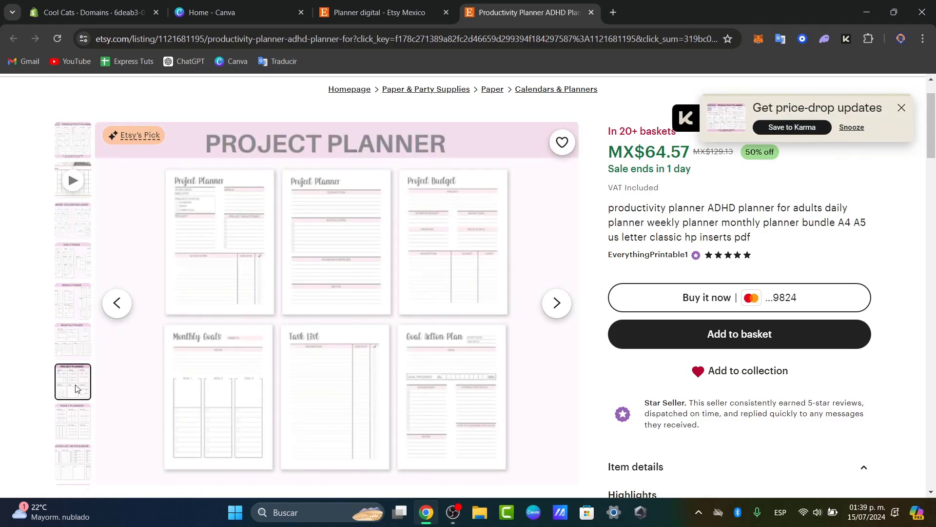
pyautogui.click(76, 390)
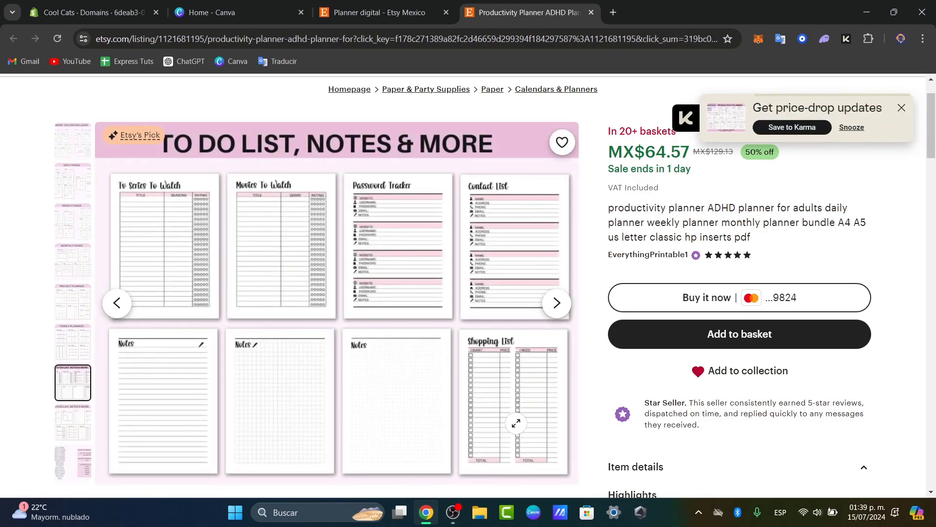
pyautogui.scroll(1, 517, 420)
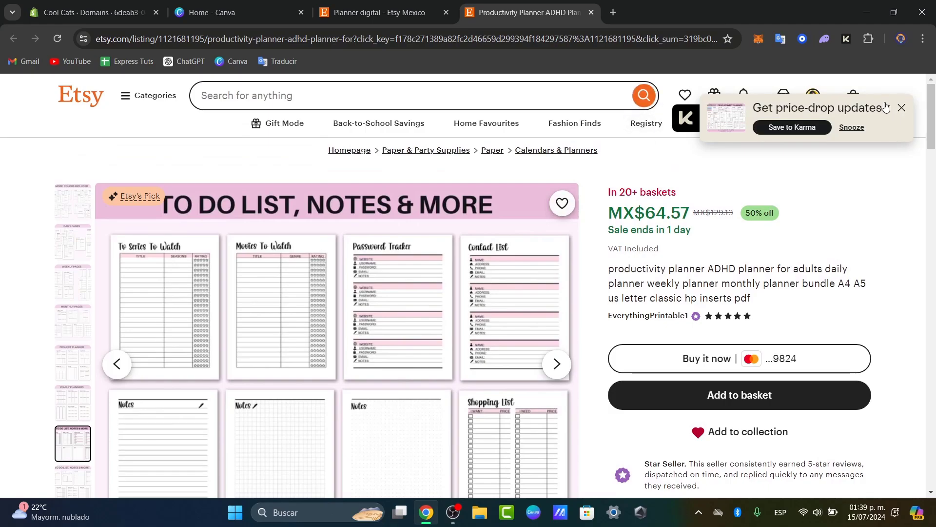
pyautogui.click(901, 108)
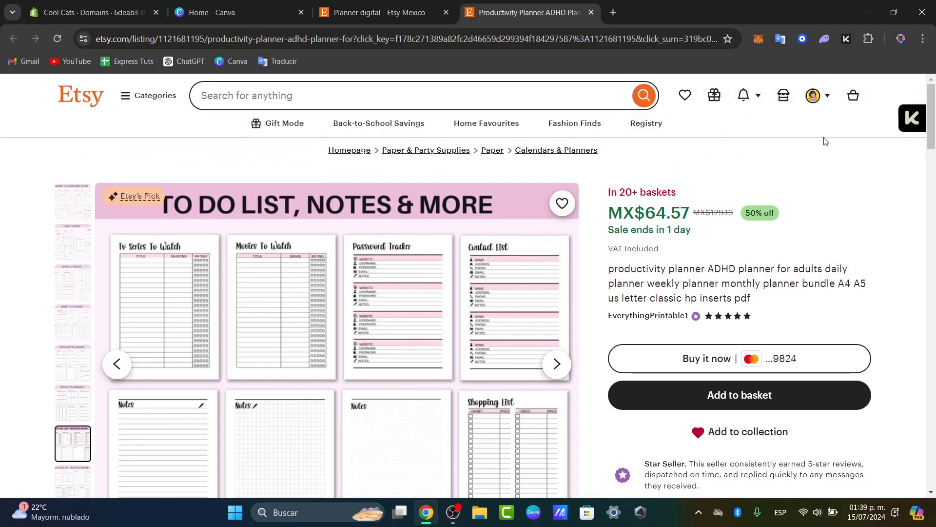
pyautogui.click(818, 99)
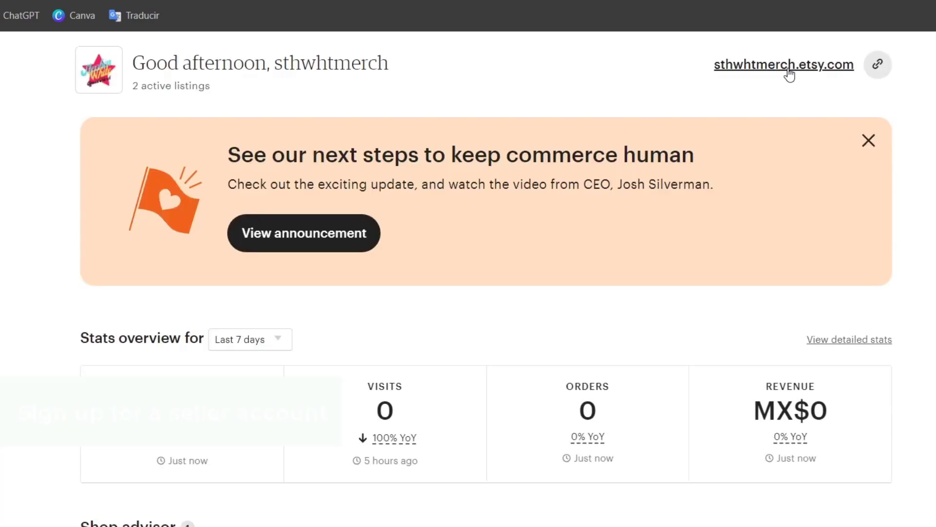
# - Dismiss the commerce-updates announcement, check About your shop, and return to the dashboard
pyautogui.click(869, 141)
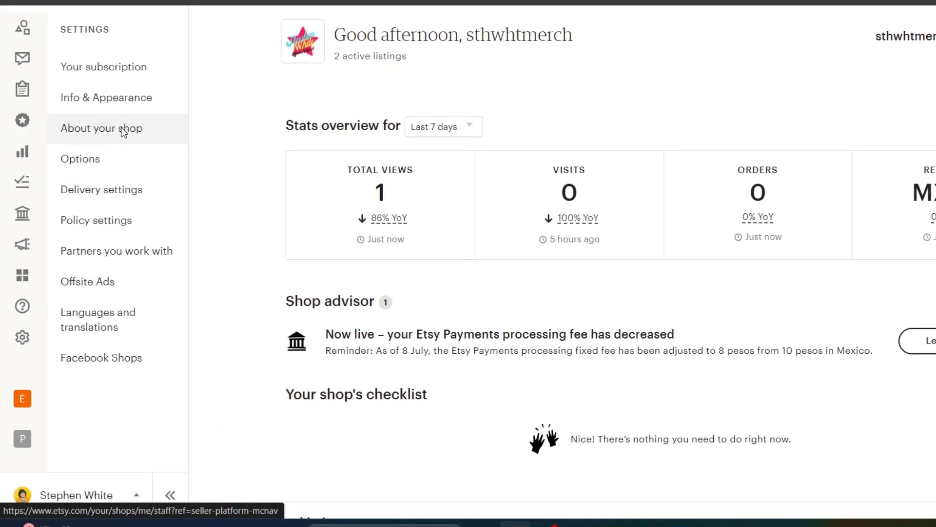
pyautogui.click(122, 132)
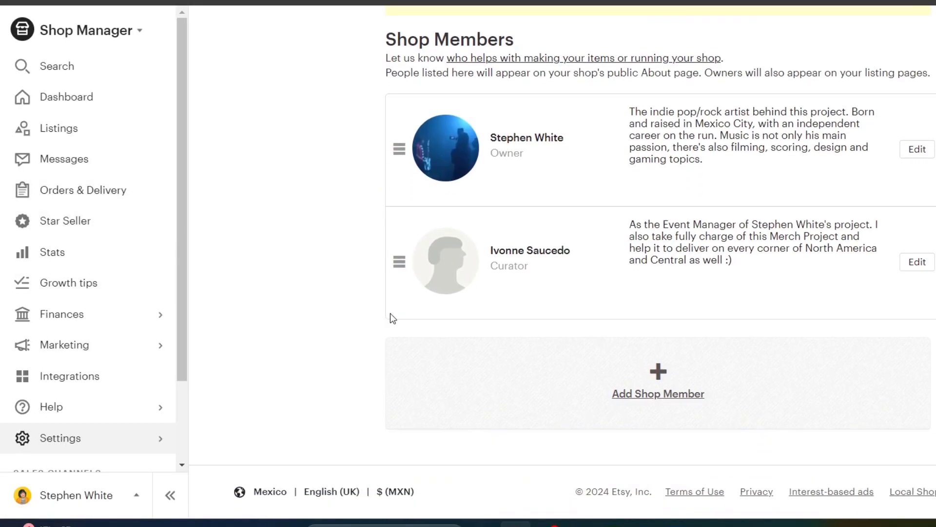
pyautogui.scroll(-2, 155, 390)
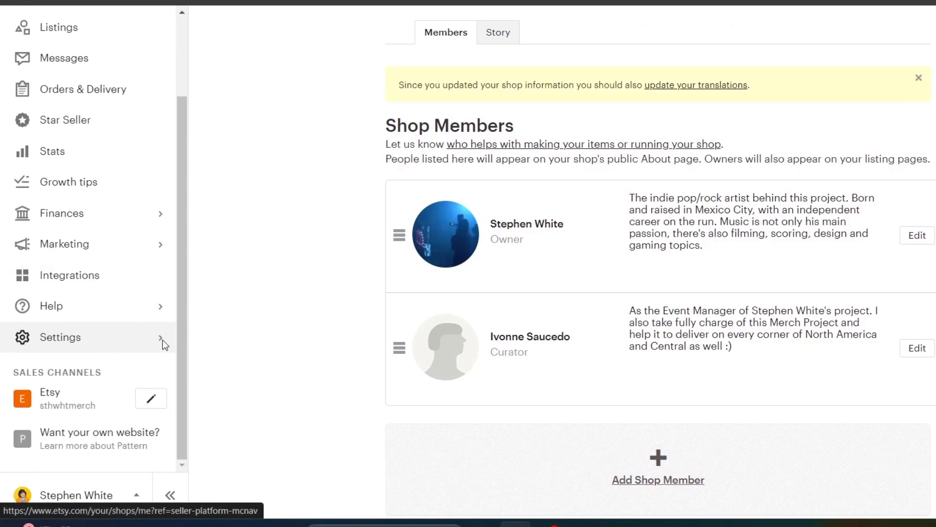
pyautogui.scroll(2, 147, 220)
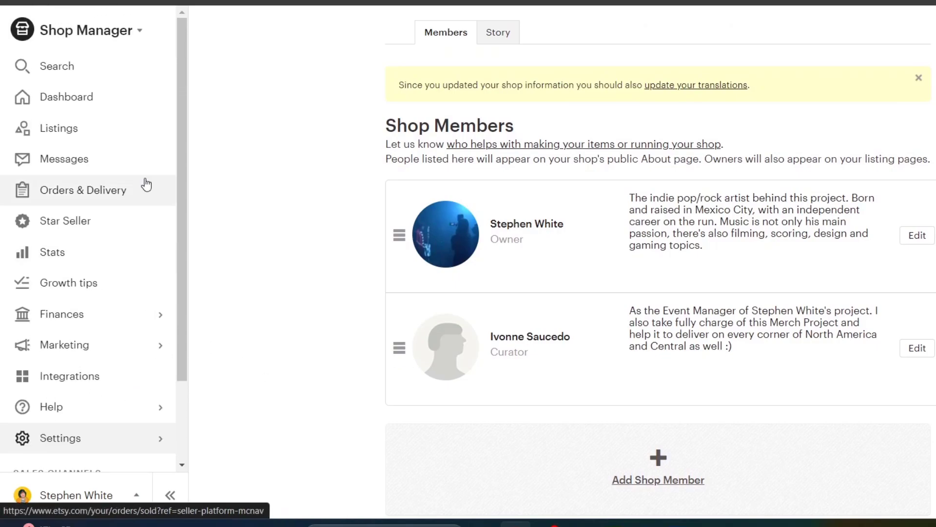
pyautogui.click(83, 93)
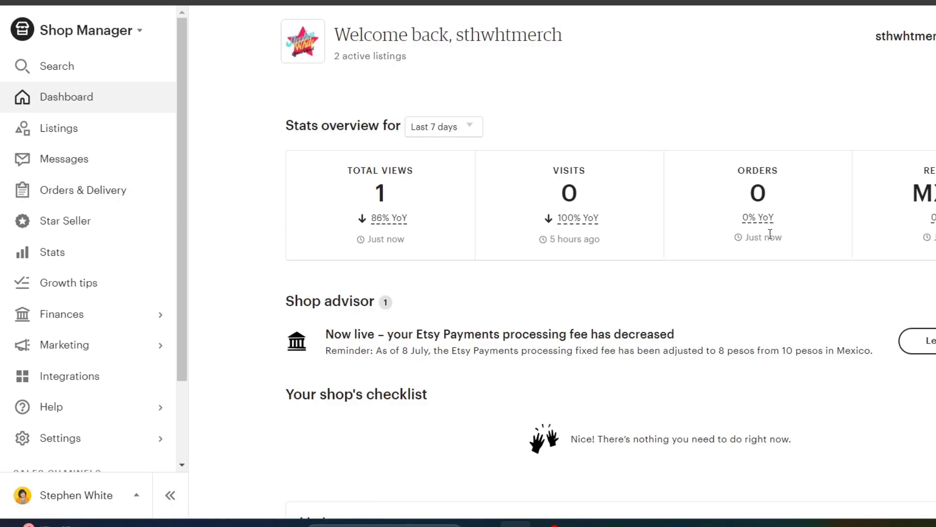
pyautogui.click(65, 40)
pyautogui.click(244, 114)
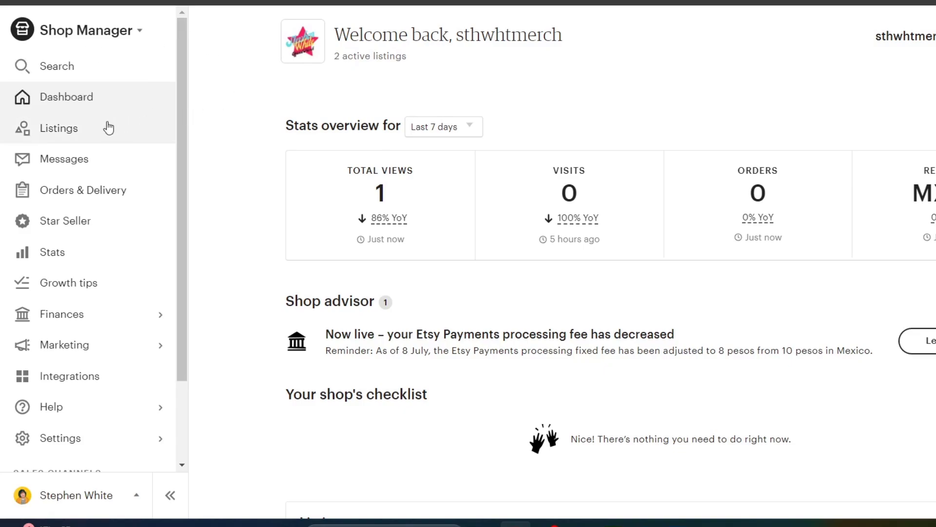
# - Start a new listing marked as digital files and a finished product
pyautogui.click(89, 141)
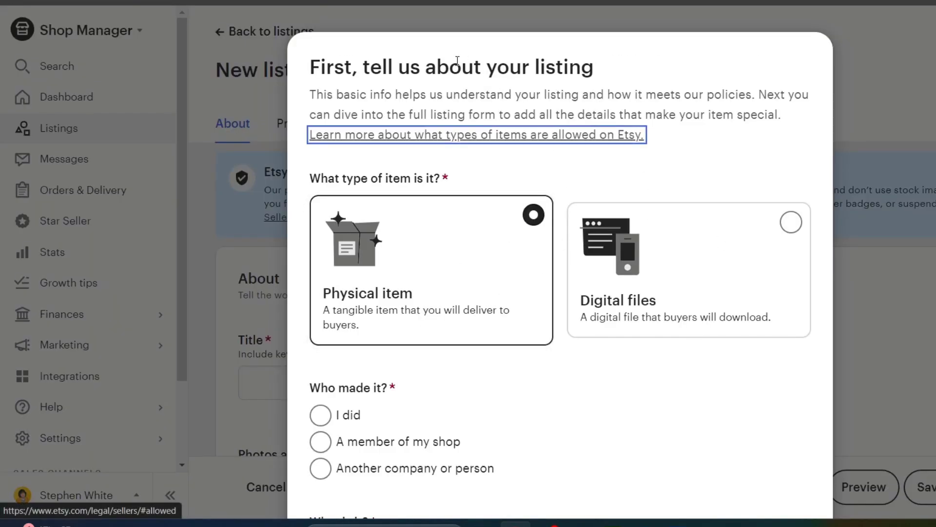
pyautogui.moveTo(461, 66); pyautogui.dragTo(642, 74)
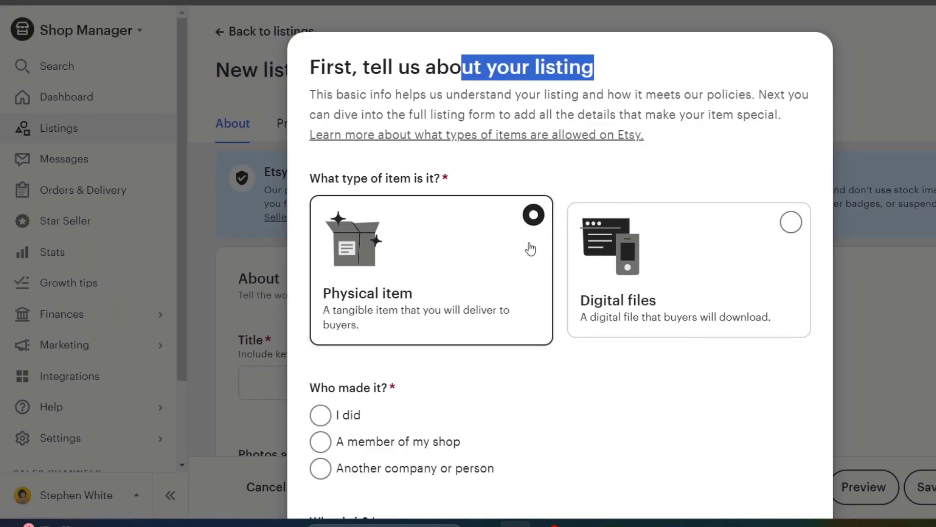
pyautogui.click(717, 251)
pyautogui.scroll(-1, 717, 251)
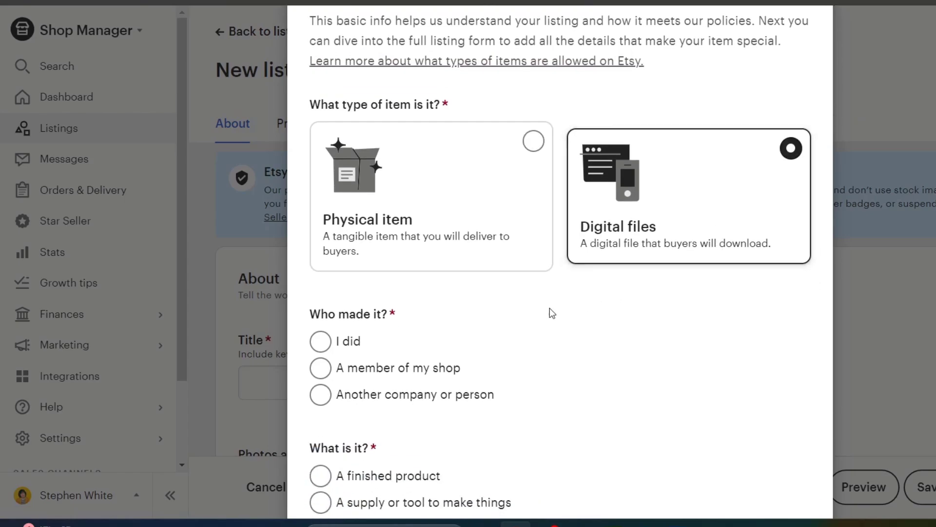
pyautogui.scroll(-1, 535, 260)
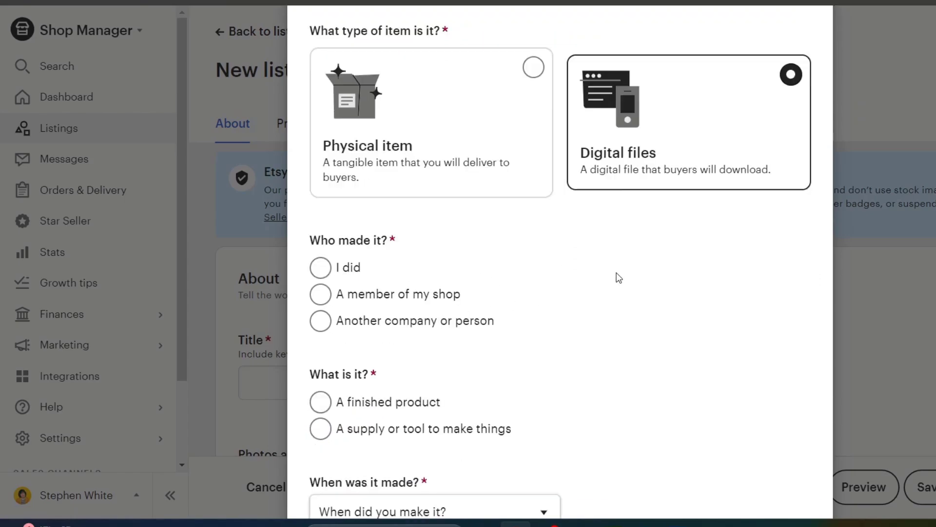
pyautogui.scroll(-1, 631, 279)
pyautogui.click(419, 337)
pyautogui.scroll(-1, 665, 305)
pyautogui.scroll(-1, 579, 315)
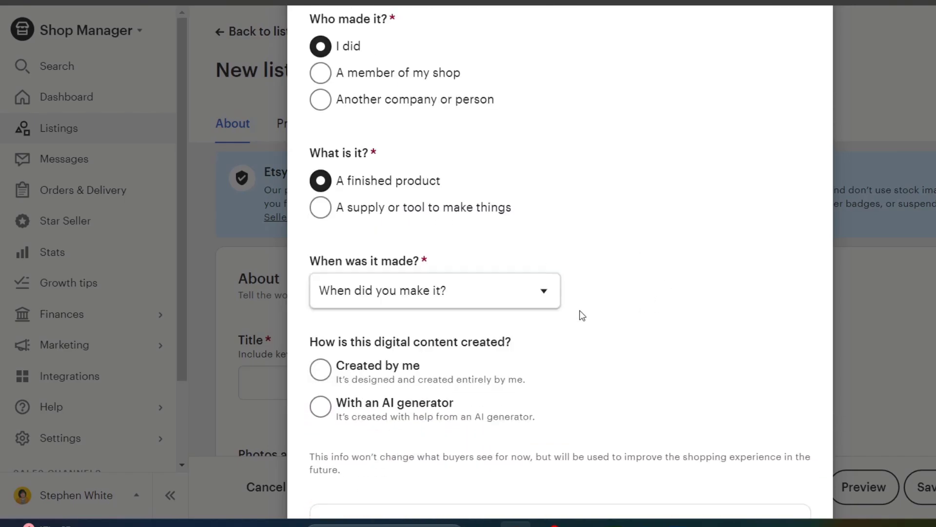
# - Set the making period to 2020 - 2024 and the maker to Created by me, then continue
pyautogui.click(428, 278)
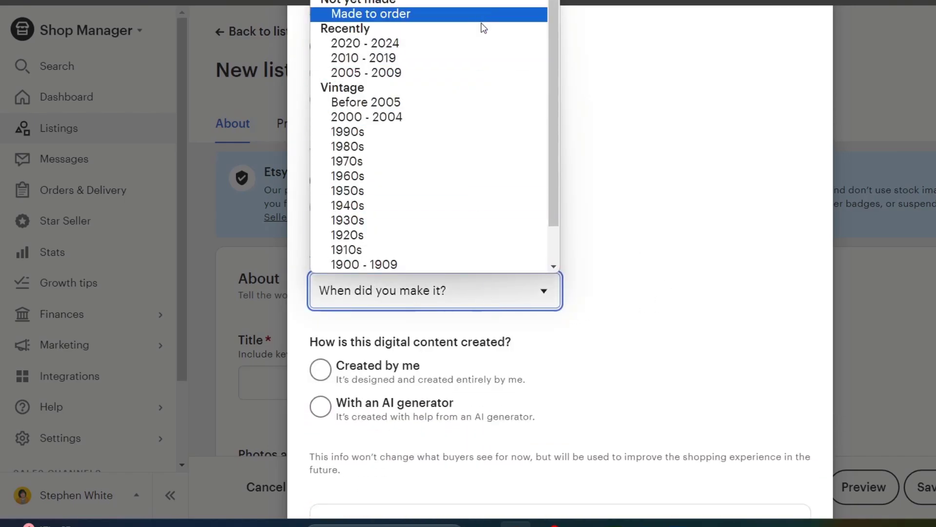
pyautogui.click(449, 42)
pyautogui.scroll(-1, 651, 278)
pyautogui.scroll(-1, 490, 296)
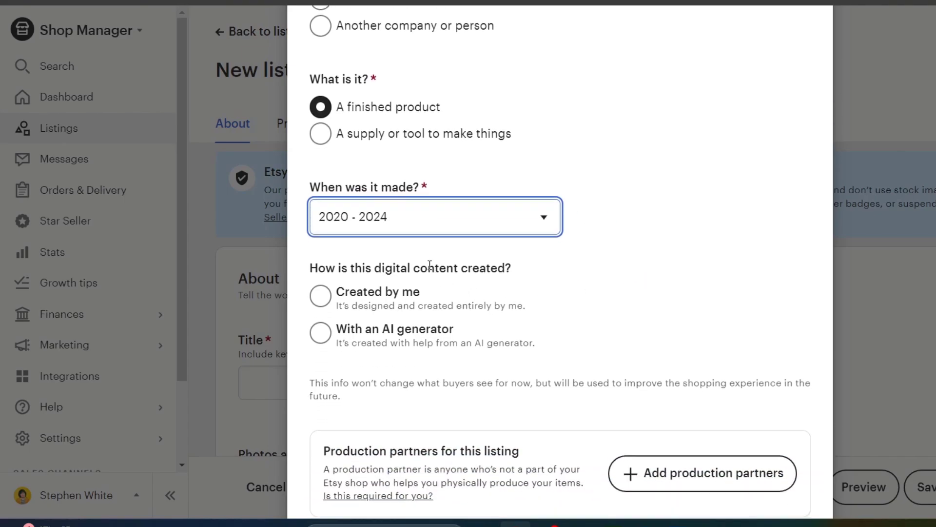
pyautogui.click(423, 293)
pyautogui.scroll(-1, 695, 292)
pyautogui.scroll(-1, 671, 293)
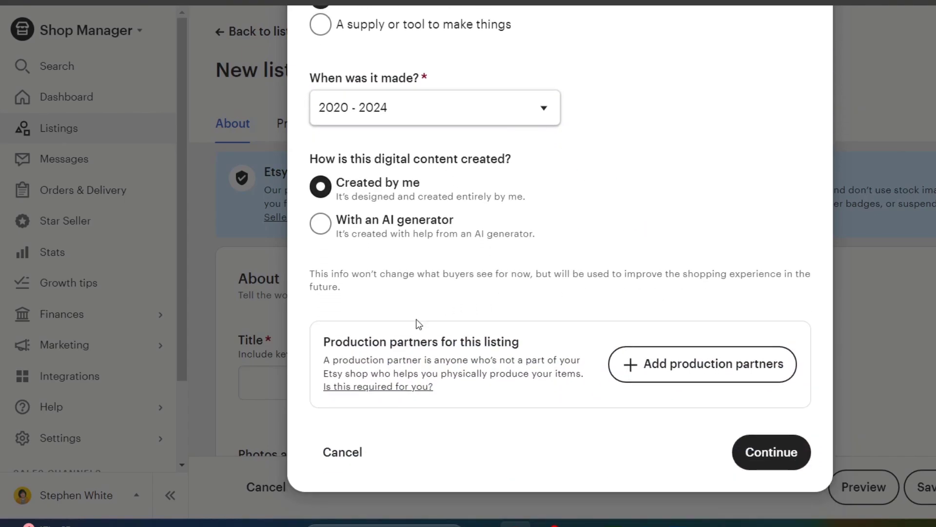
pyautogui.click(772, 453)
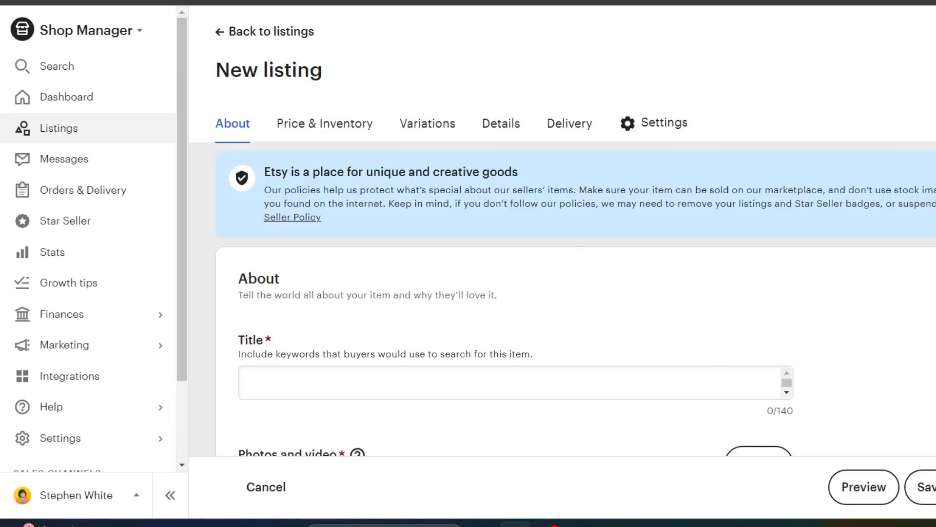
pyautogui.scroll(-1, 861, 305)
pyautogui.scroll(-3, 851, 306)
pyautogui.scroll(-2, 847, 307)
pyautogui.scroll(-5, 848, 307)
pyautogui.scroll(-5, 847, 308)
pyautogui.scroll(-5, 847, 307)
pyautogui.scroll(-4, 848, 307)
pyautogui.scroll(-5, 847, 307)
pyautogui.scroll(10, 847, 307)
pyautogui.scroll(5, 847, 308)
pyautogui.scroll(5, 848, 308)
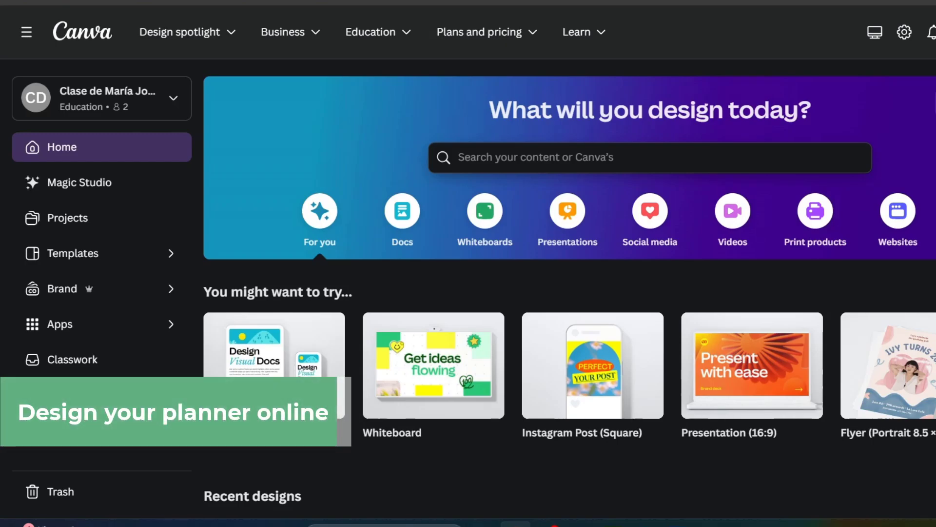
# - Search Canva for 'digital planner' and open the Customizable Daily Planner template preview
pyautogui.click(642, 151)
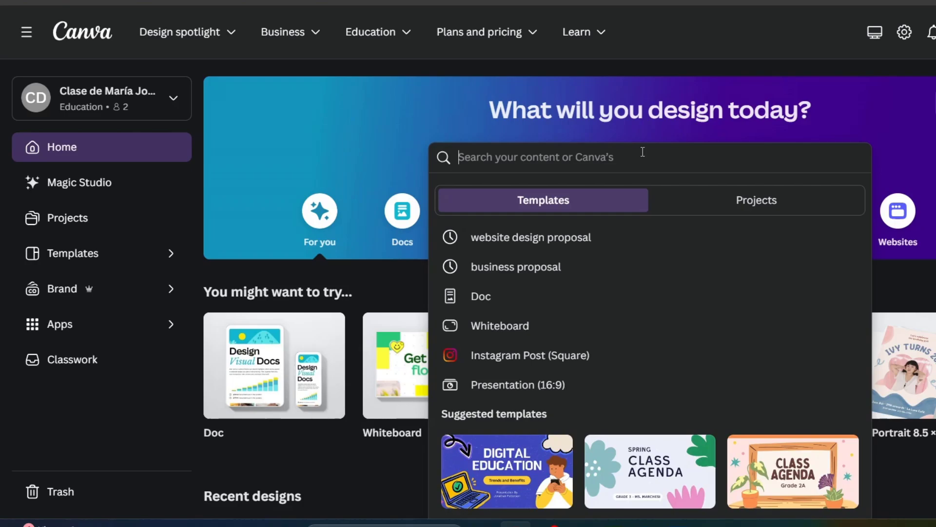
pyautogui.write('digital planner')
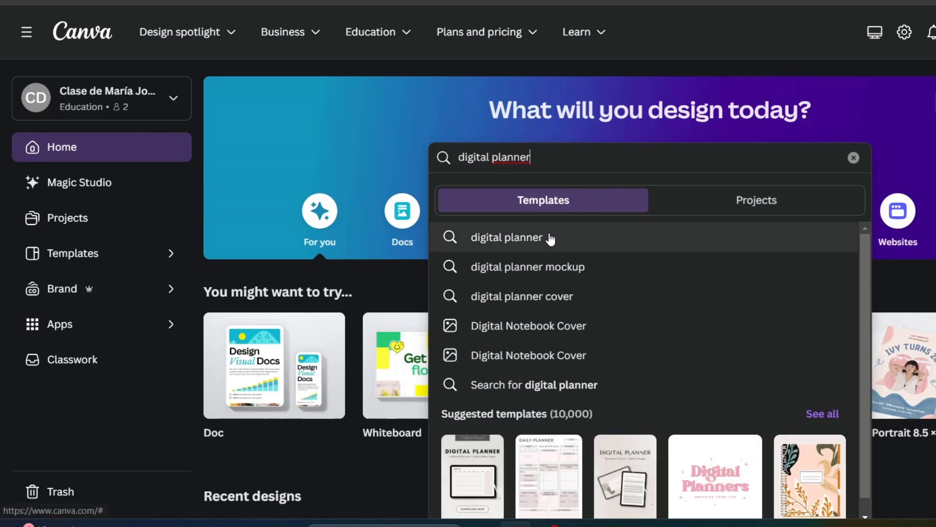
pyautogui.click(553, 236)
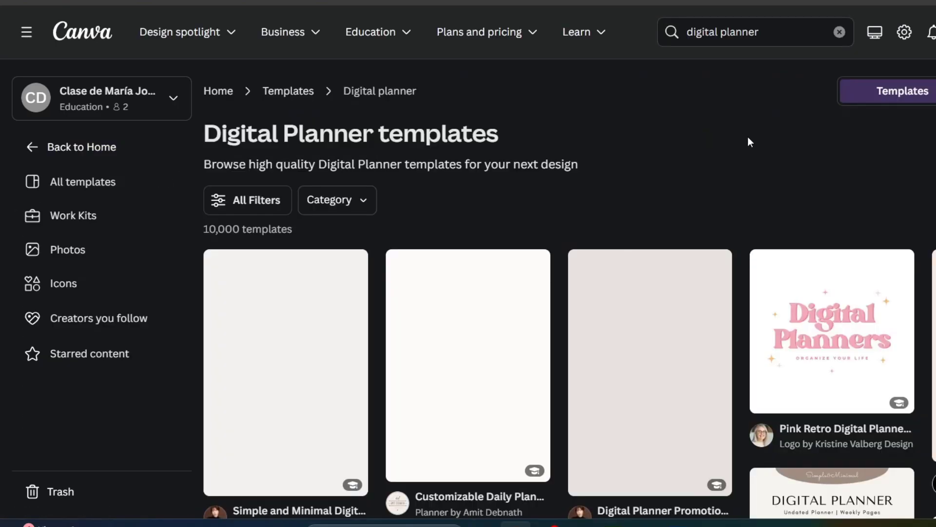
pyautogui.scroll(-1, 750, 144)
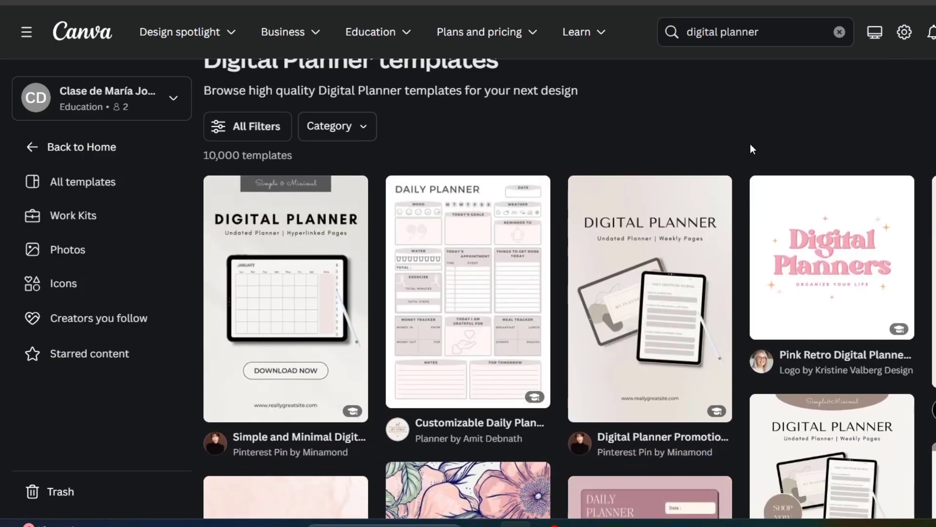
pyautogui.click(490, 324)
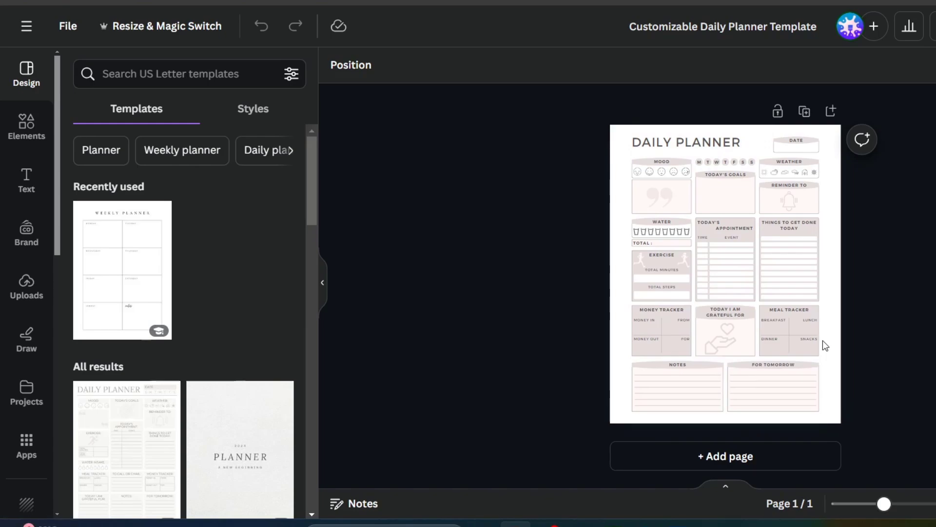
pyautogui.scroll(5, 823, 340)
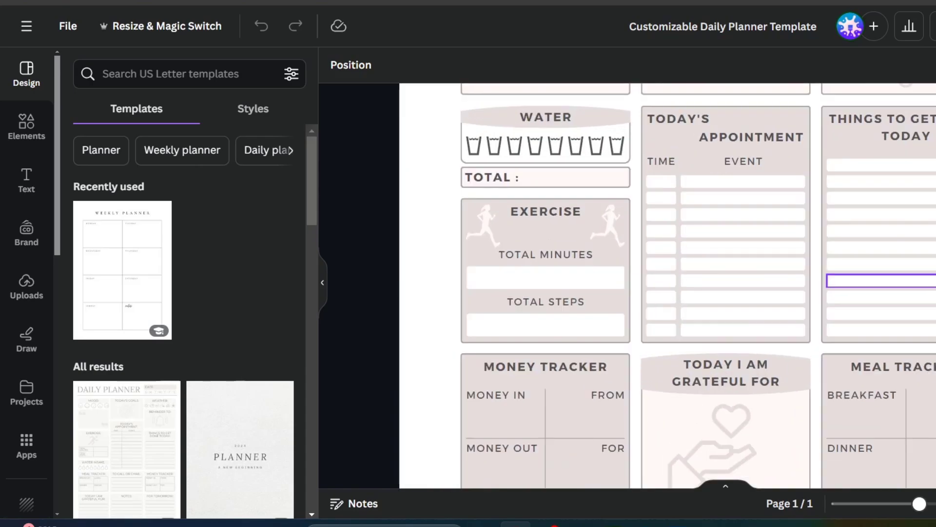
pyautogui.scroll(-3, 726, 279)
pyautogui.scroll(-1, 727, 279)
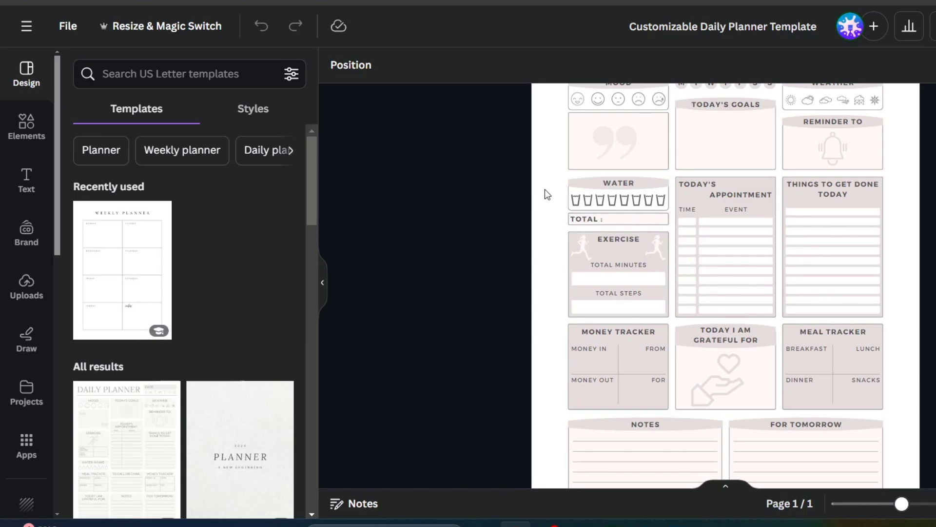
# - Delete the water cups, exercise boxes, WATER heading and Money Tracker box, undoing the last change
pyautogui.moveTo(544, 189)
pyautogui.mouseDown()
pyautogui.moveTo(646, 215)
pyautogui.moveTo(660, 308)
pyautogui.mouseUp()
pyautogui.press('Delete')
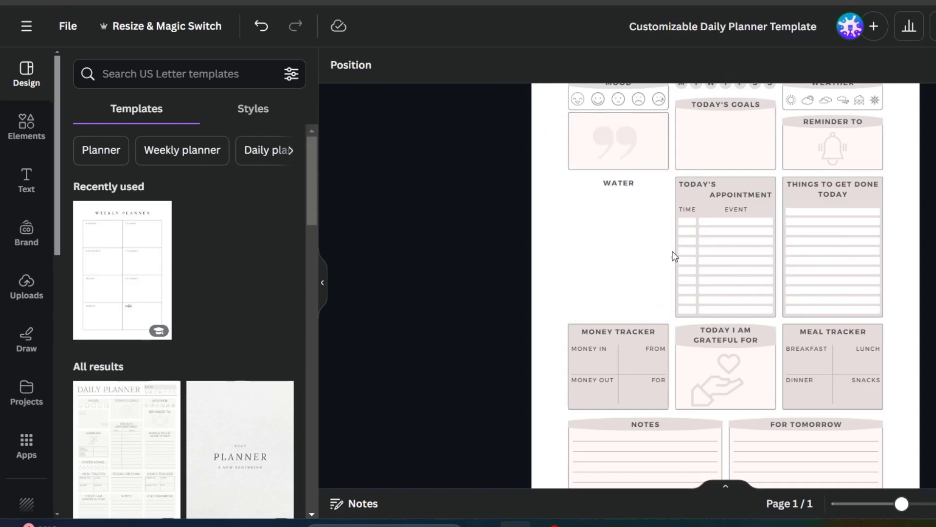
pyautogui.moveTo(592, 190); pyautogui.dragTo(592, 191)
pyautogui.press('Delete')
pyautogui.moveTo(569, 305); pyautogui.dragTo(667, 397)
pyautogui.press('Delete')
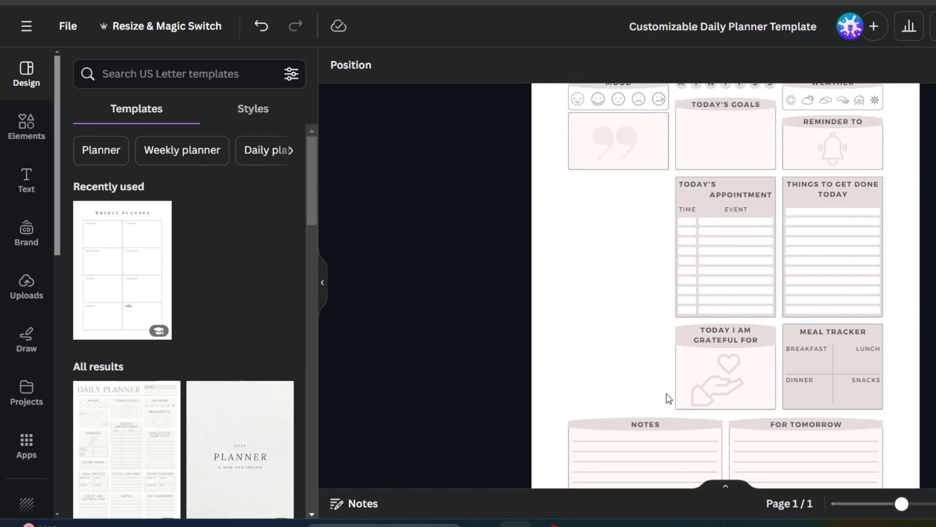
pyautogui.scroll(2, 851, 364)
pyautogui.scroll(-2, 851, 363)
pyautogui.scroll(2, 808, 373)
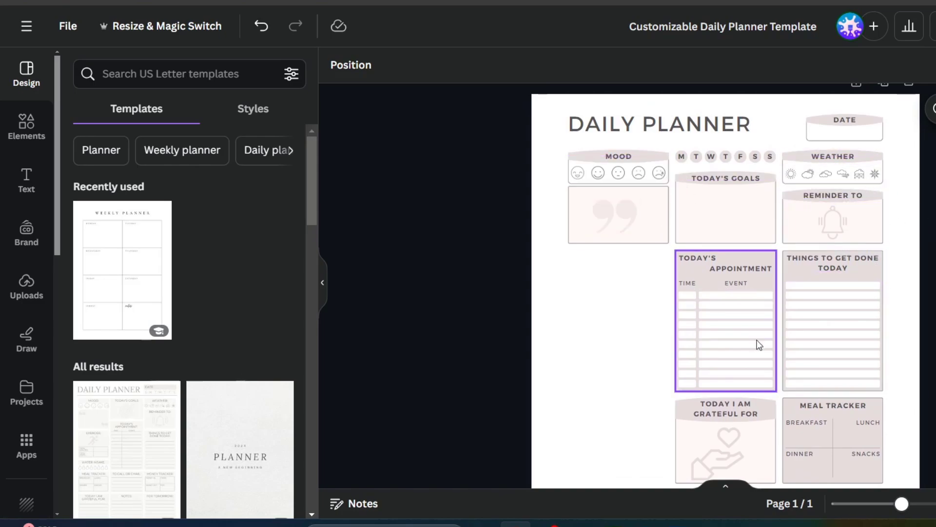
pyautogui.scroll(-4, 758, 344)
pyautogui.scroll(2, 710, 304)
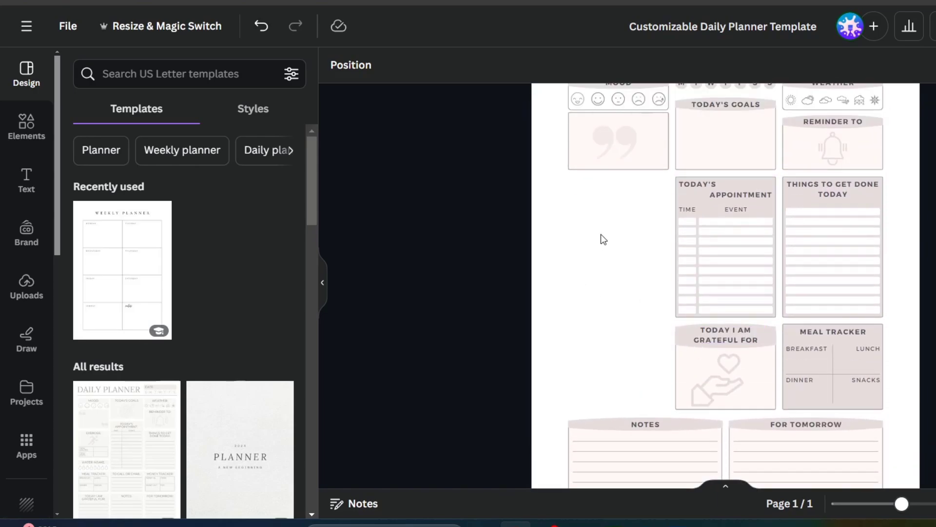
pyautogui.hotkey('ctrl', 'z')
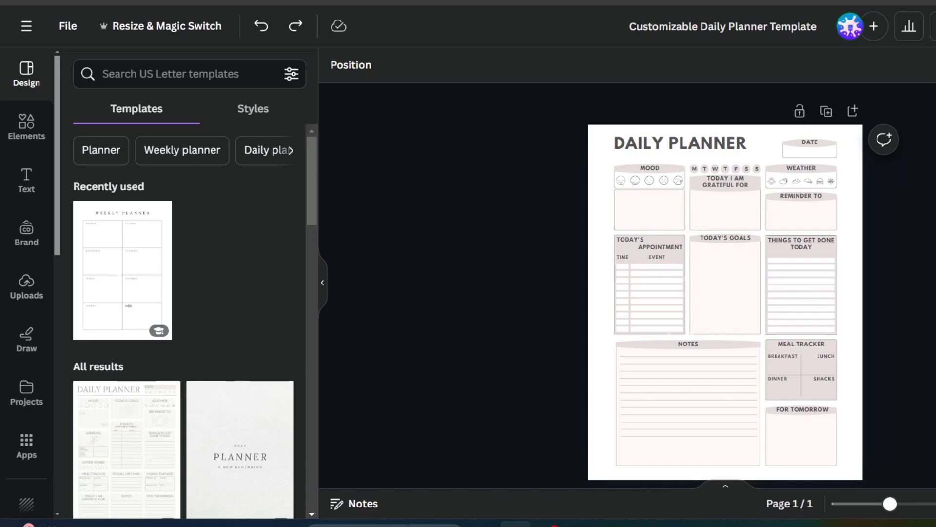
# - Download the planner design as a PDF Standard file
pyautogui.click(933, 27)
pyautogui.click(900, 391)
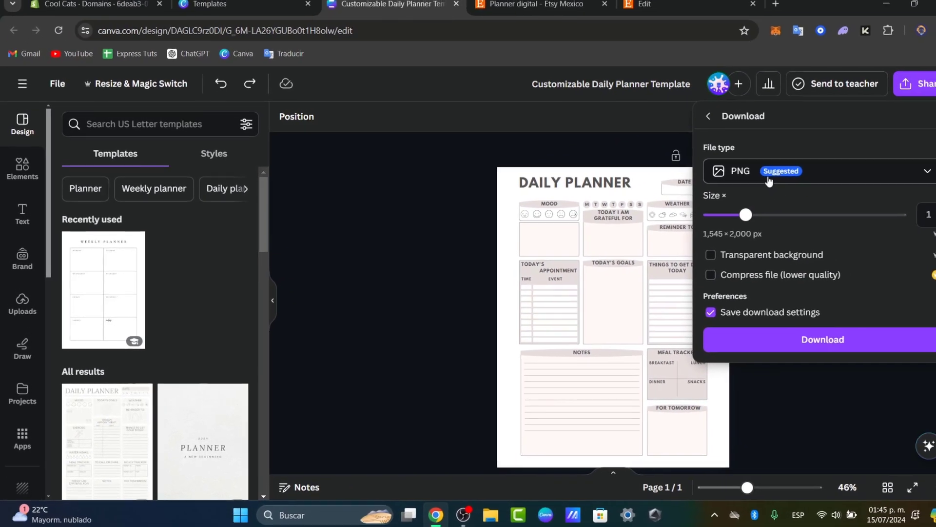
pyautogui.click(748, 187)
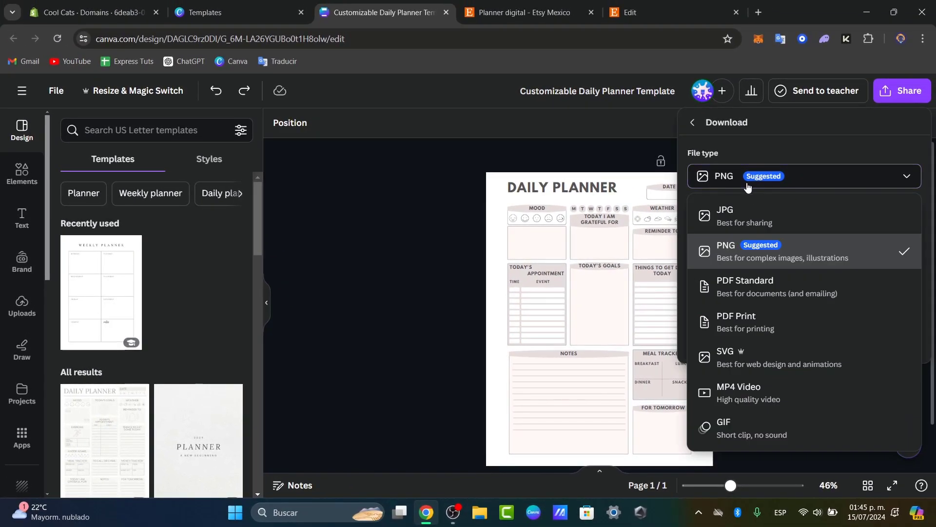
pyautogui.click(774, 316)
pyautogui.click(782, 177)
pyautogui.click(769, 284)
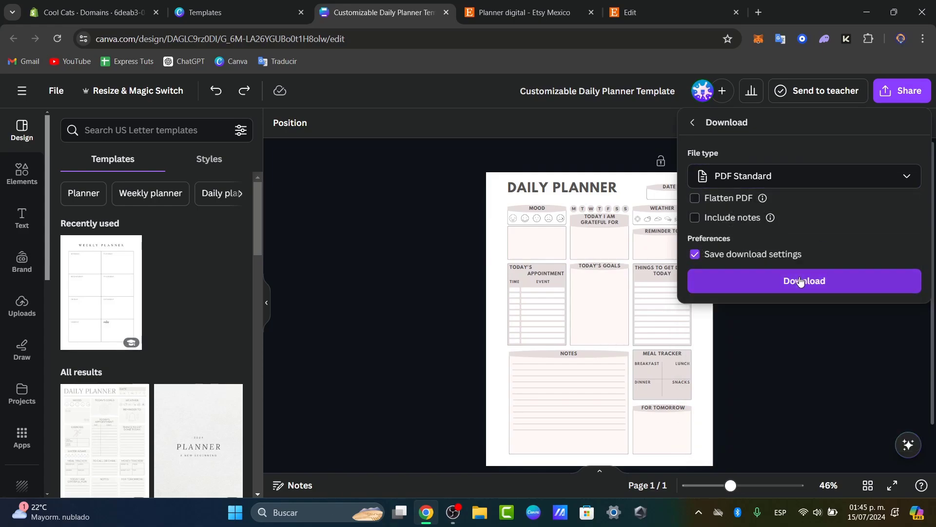
pyautogui.click(801, 283)
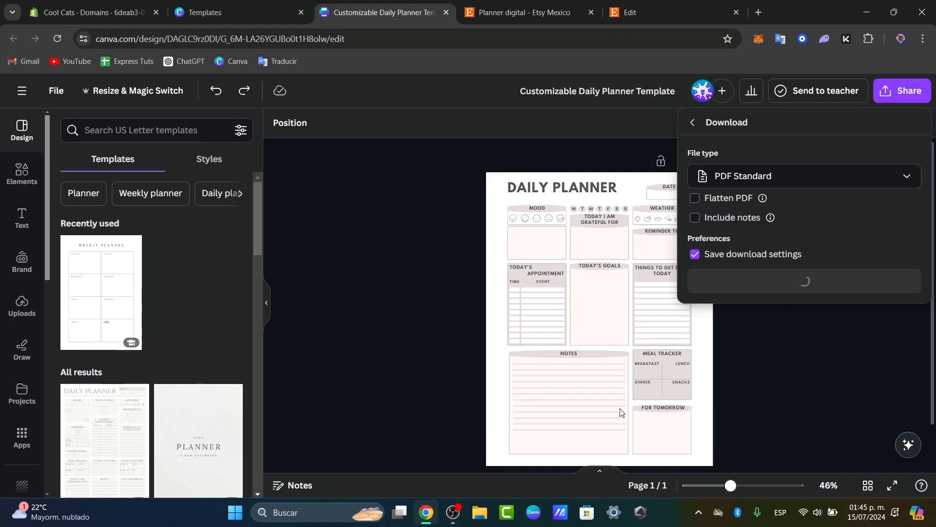
# - Check the Etsy tabs, then confirm the PDF download finished
pyautogui.click(523, 13)
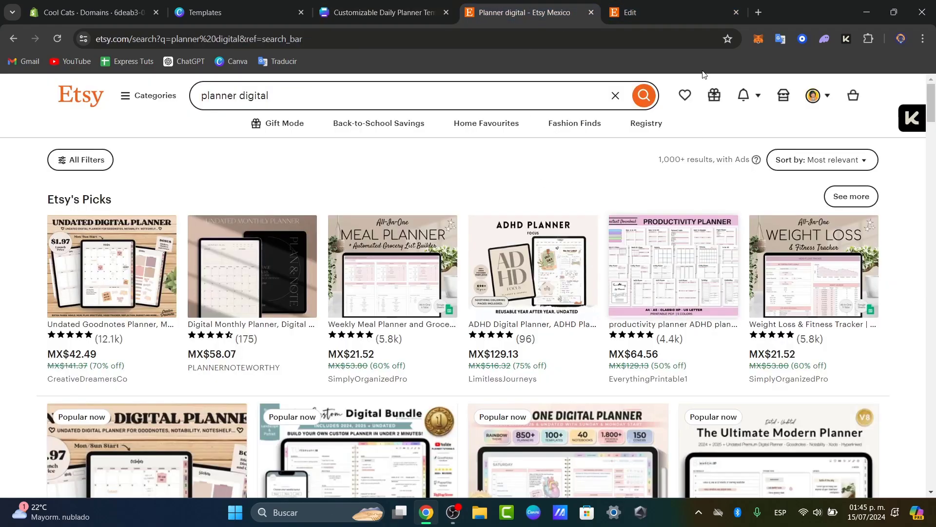
pyautogui.click(702, 13)
pyautogui.click(381, 12)
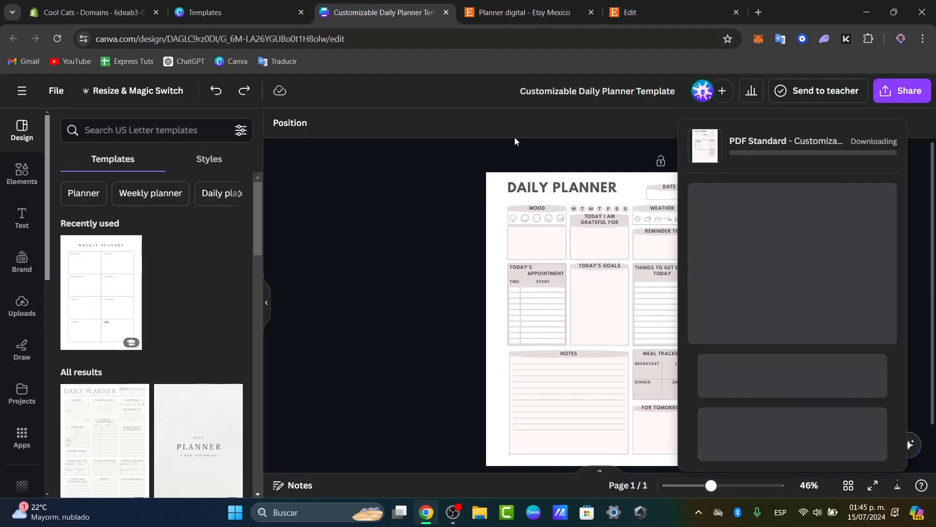
pyautogui.click(380, 266)
pyautogui.click(909, 445)
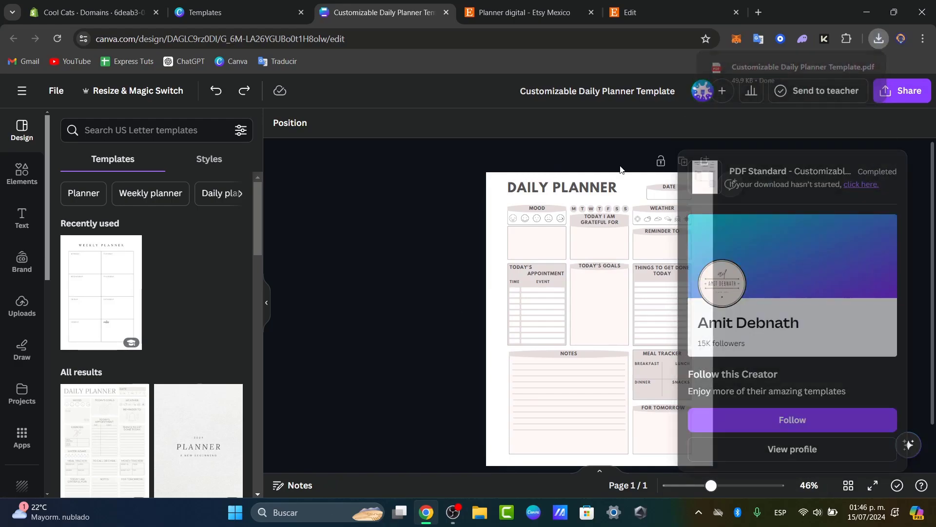
# - Add a blank second page and search the Elements library for 'mockup'
pyautogui.click(706, 162)
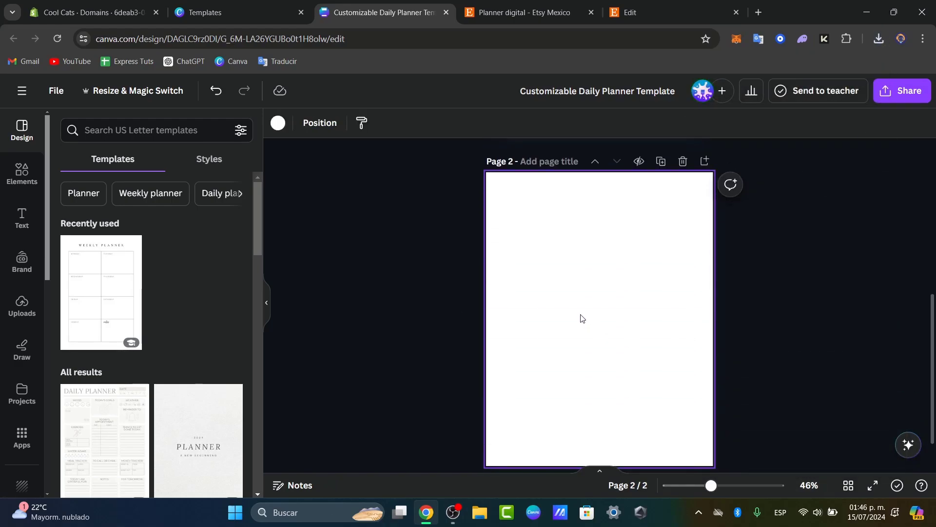
pyautogui.click(21, 173)
pyautogui.click(139, 130)
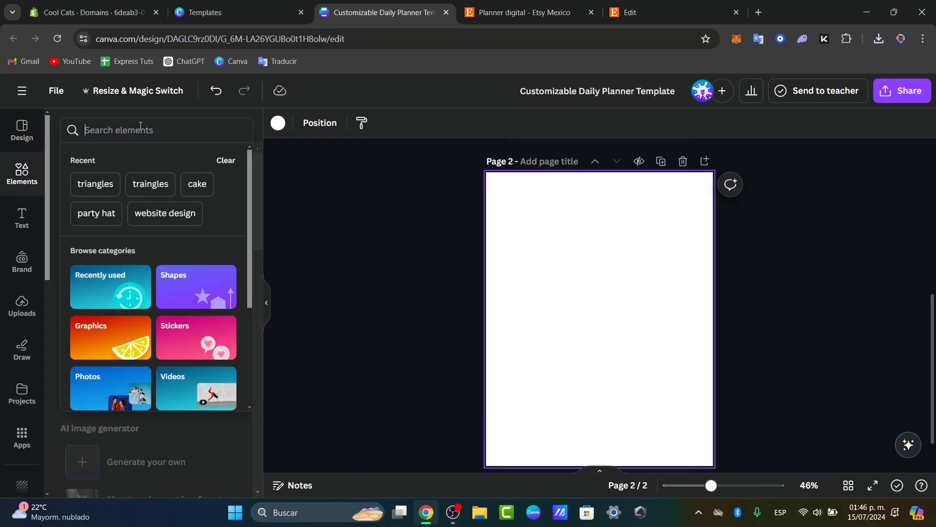
pyautogui.write('mokcu')
pyautogui.press('BackSpace')
pyautogui.press('BackSpace')
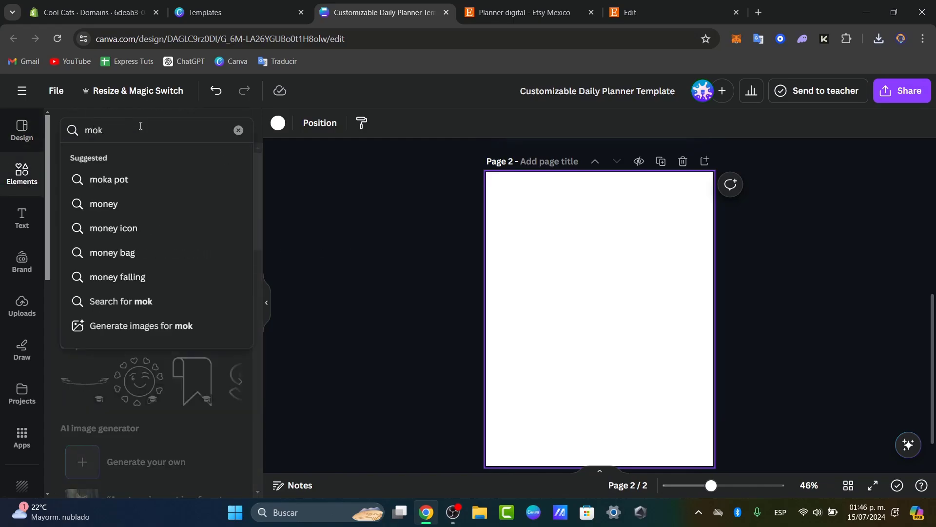
pyautogui.press('BackSpace')
pyautogui.write('ckup')
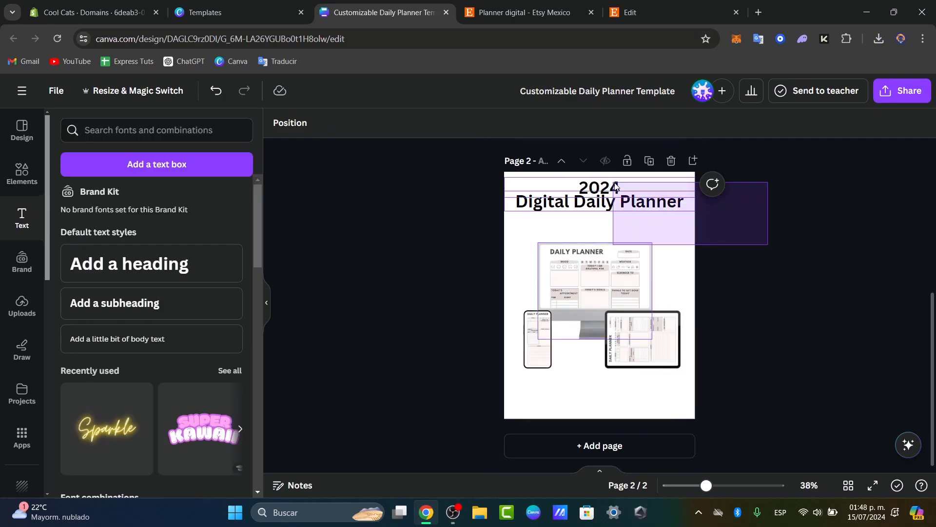
# - Select both lines of the '2024 Digital Daily Planner' title together to centre them
pyautogui.moveTo(683, 211)
pyautogui.mouseDown()
pyautogui.moveTo(859, 236)
pyautogui.moveTo(627, 182)
pyautogui.moveTo(703, 181)
pyautogui.moveTo(687, 192)
pyautogui.mouseUp()
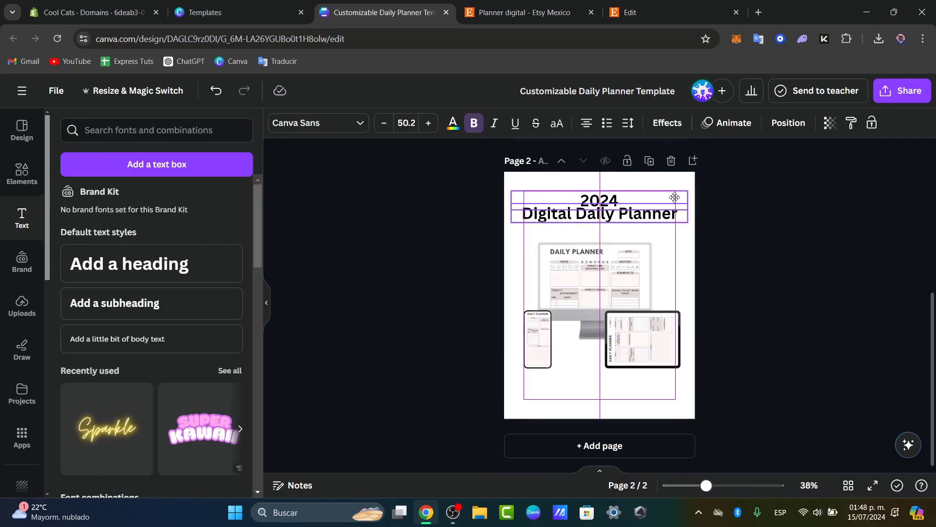
pyautogui.click(833, 237)
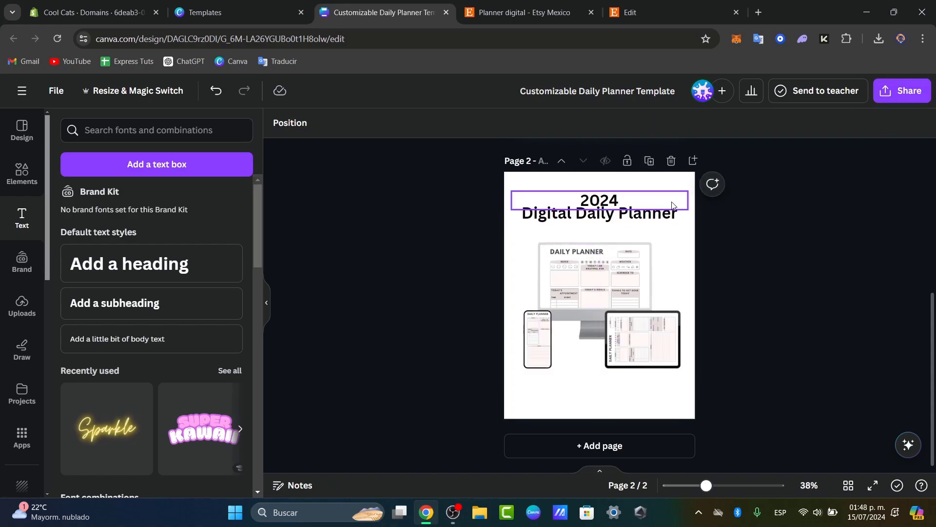
pyautogui.click(904, 92)
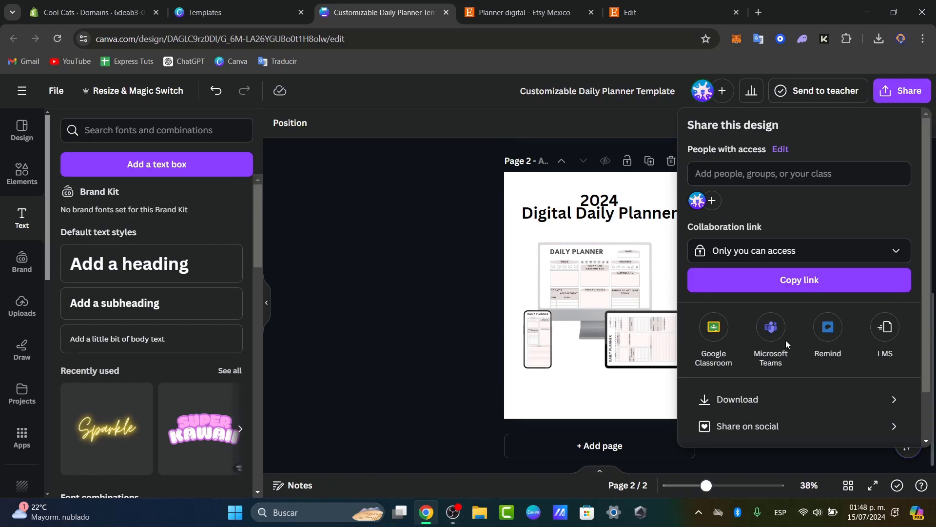
# - Download only Page 2 as a PNG image, then return to the Etsy listing editor
pyautogui.click(732, 398)
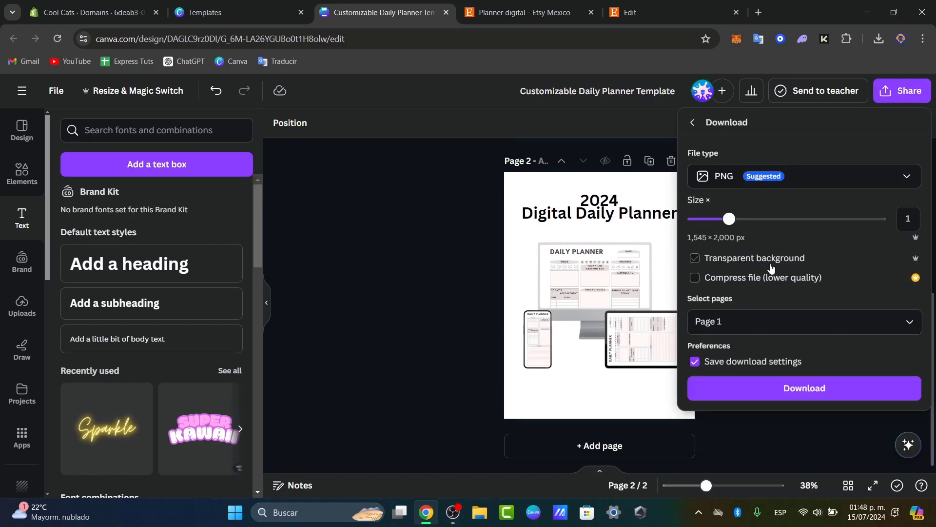
pyautogui.click(748, 321)
pyautogui.click(781, 238)
pyautogui.click(801, 282)
pyautogui.click(791, 382)
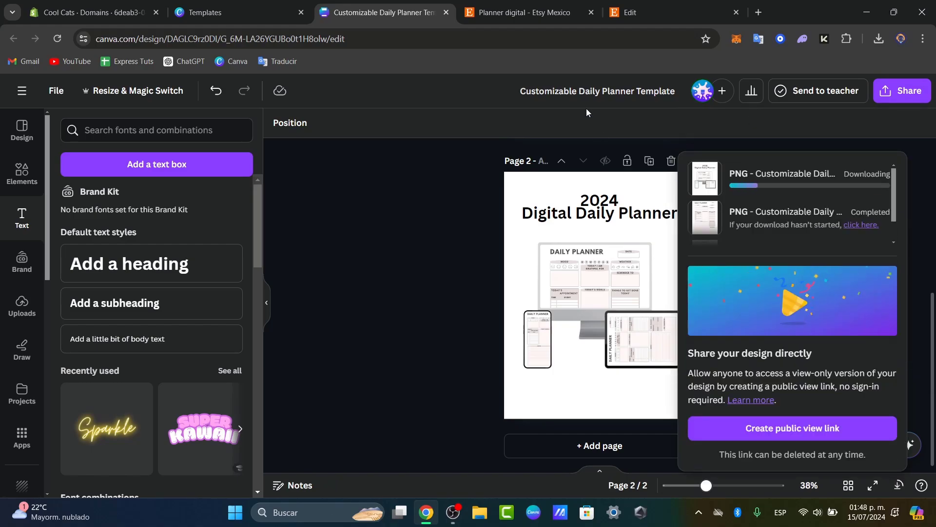
pyautogui.click(637, 12)
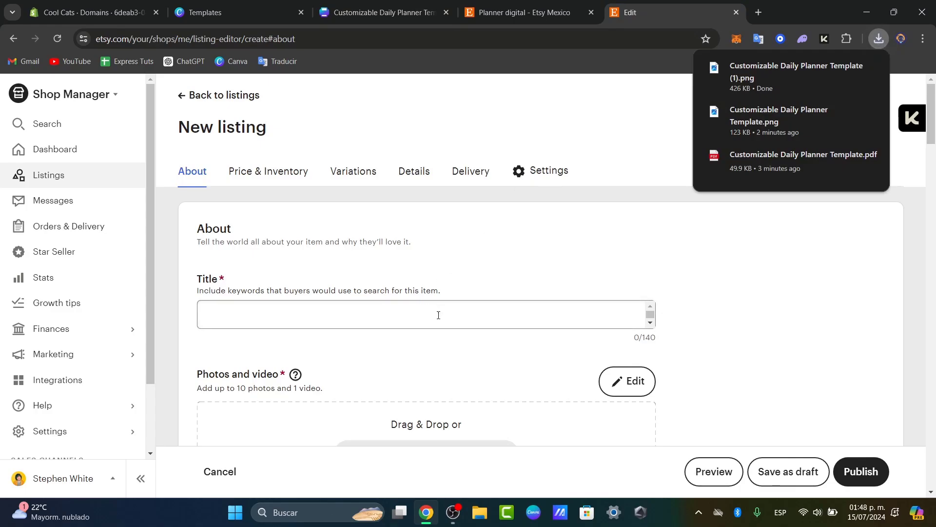
pyautogui.scroll(-2, 448, 322)
# - Upload 'Customizable Daily Planner Template (1)' as the listing's first photo
pyautogui.click(438, 335)
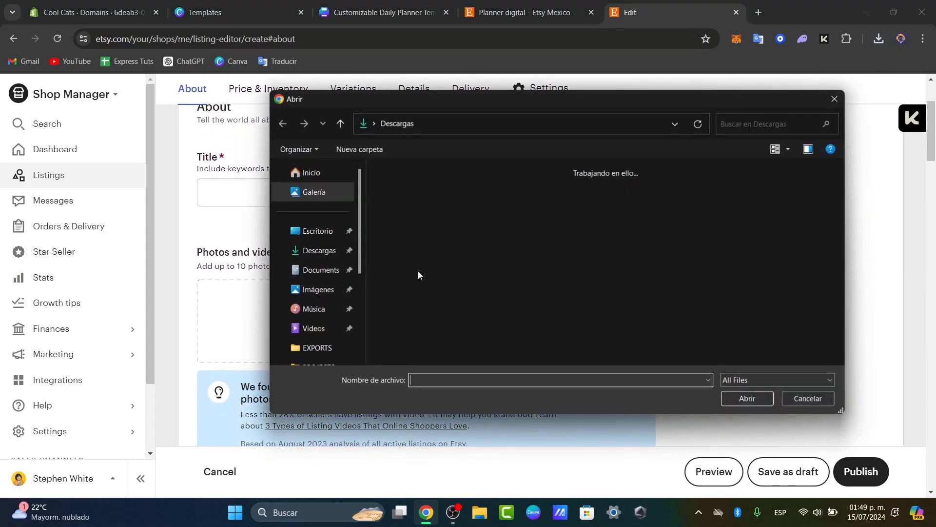
pyautogui.click(447, 191)
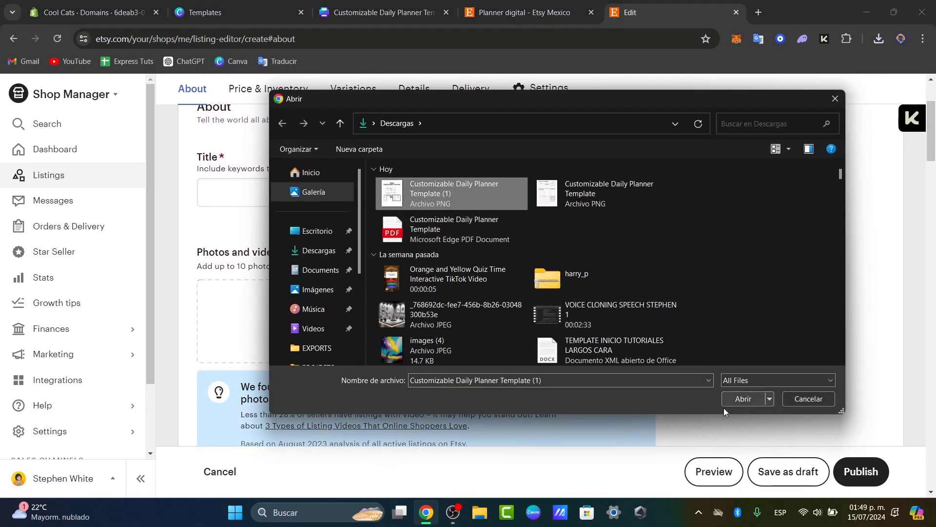
pyautogui.click(738, 406)
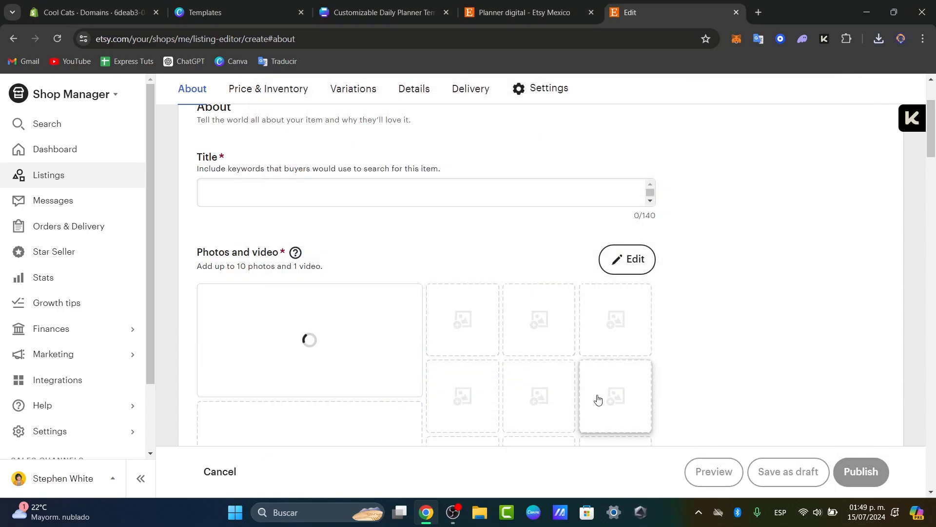
pyautogui.click(464, 192)
pyautogui.scroll(-15, 583, 258)
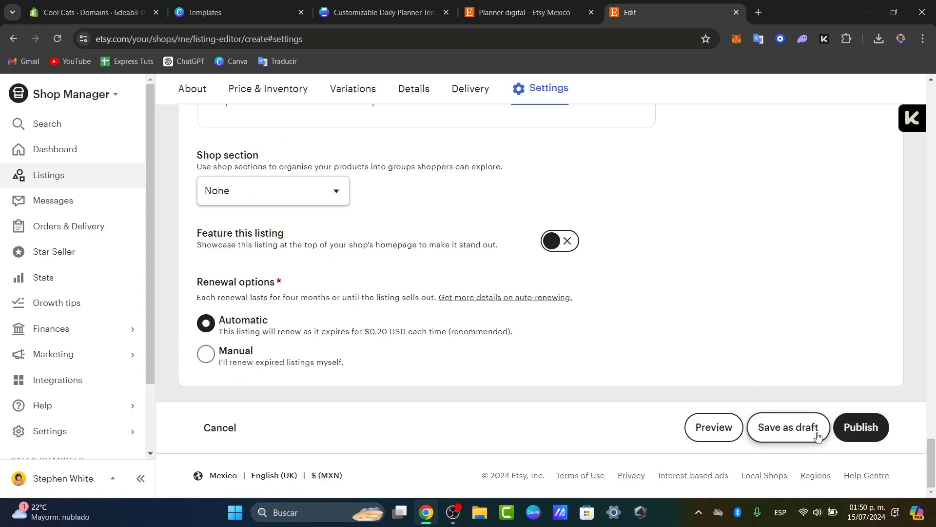
# - Publish the '2024 Digital Daily Planner' listing and confirm the listing fee
pyautogui.click(856, 429)
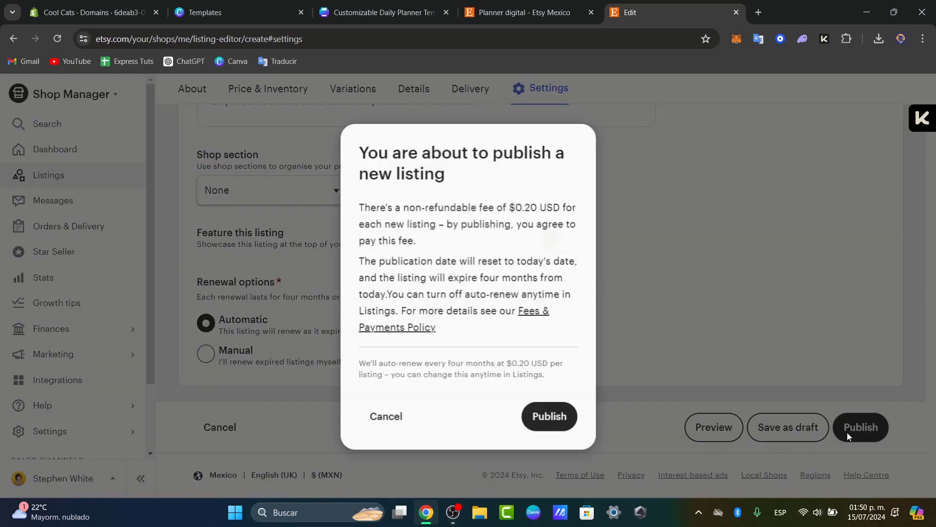
pyautogui.click(549, 416)
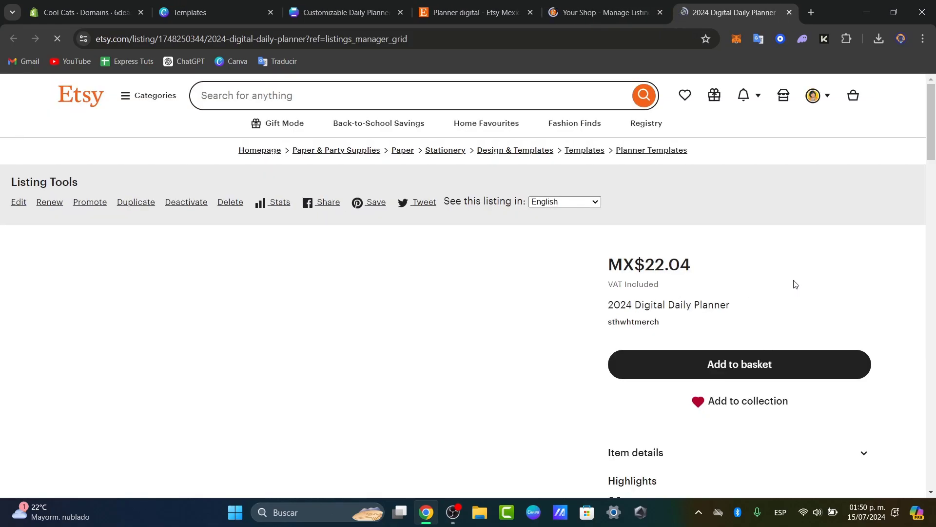
pyautogui.scroll(-2, 796, 284)
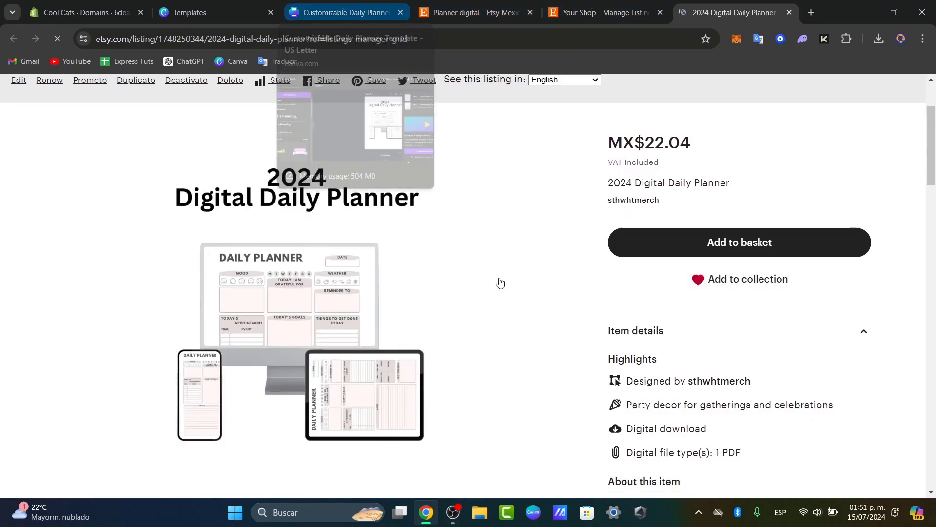
pyautogui.scroll(-1, 596, 293)
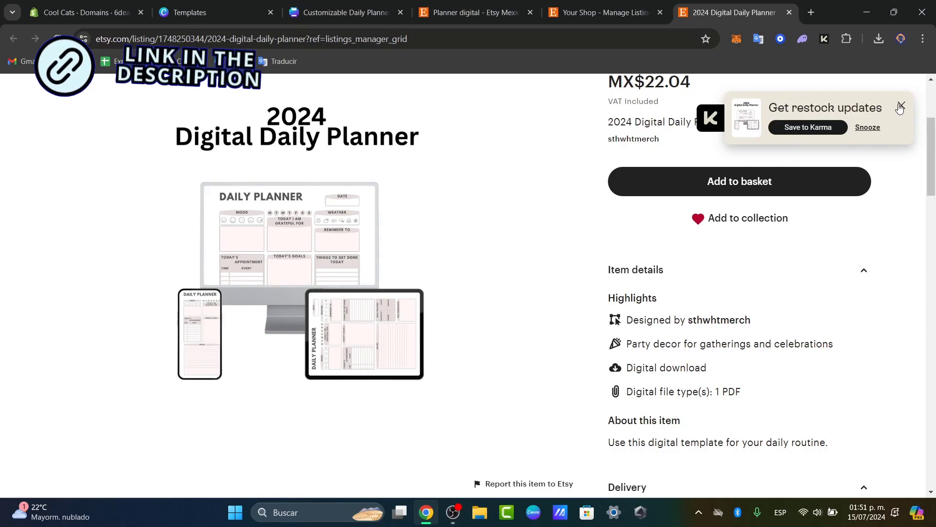
# - Close the Karma 'Get restock updates' popup on the live planner listing
pyautogui.click(900, 108)
pyautogui.scroll(-2, 812, 260)
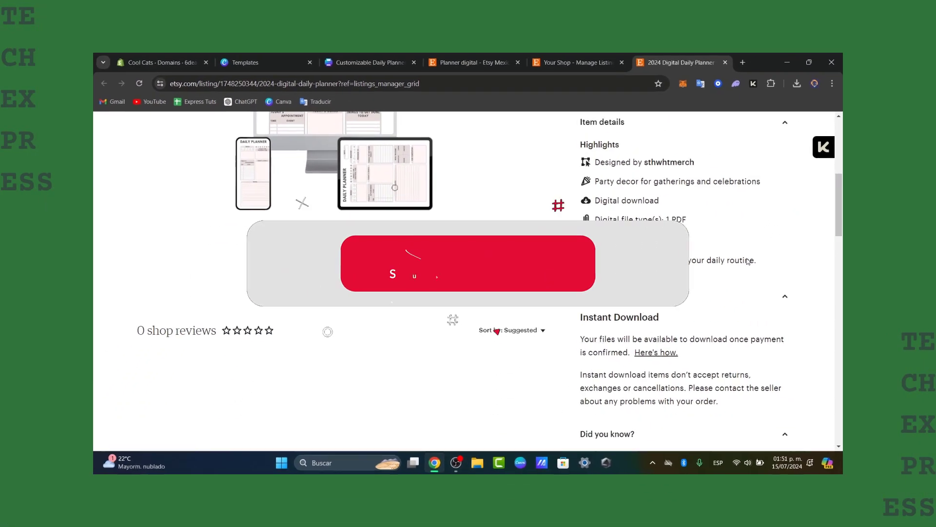
pyautogui.scroll(-1, 746, 261)
pyautogui.scroll(-1, 746, 261)
pyautogui.scroll(-1, 741, 263)
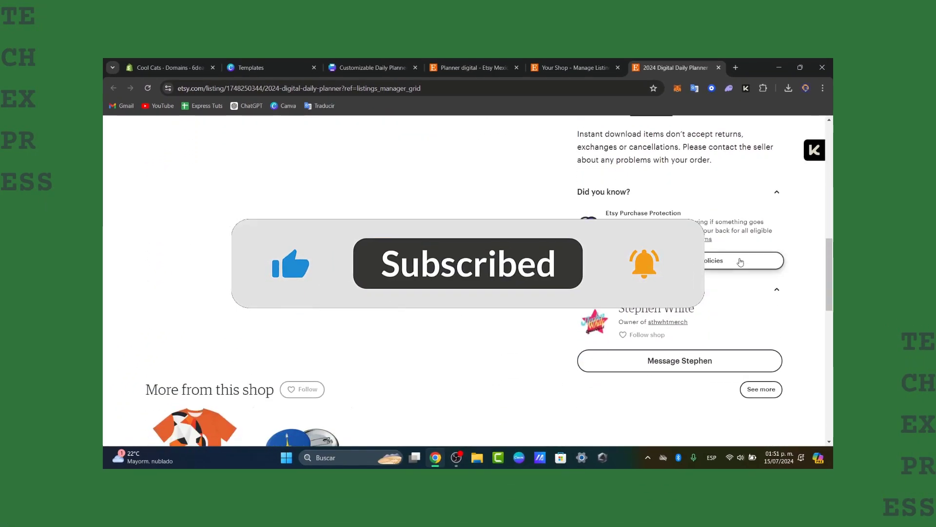
pyautogui.scroll(-2, 740, 262)
pyautogui.scroll(-2, 740, 262)
pyautogui.scroll(-3, 740, 261)
pyautogui.scroll(2, 740, 261)
pyautogui.scroll(5, 739, 261)
pyautogui.scroll(5, 740, 261)
pyautogui.scroll(5, 739, 261)
pyautogui.scroll(-1, 739, 261)
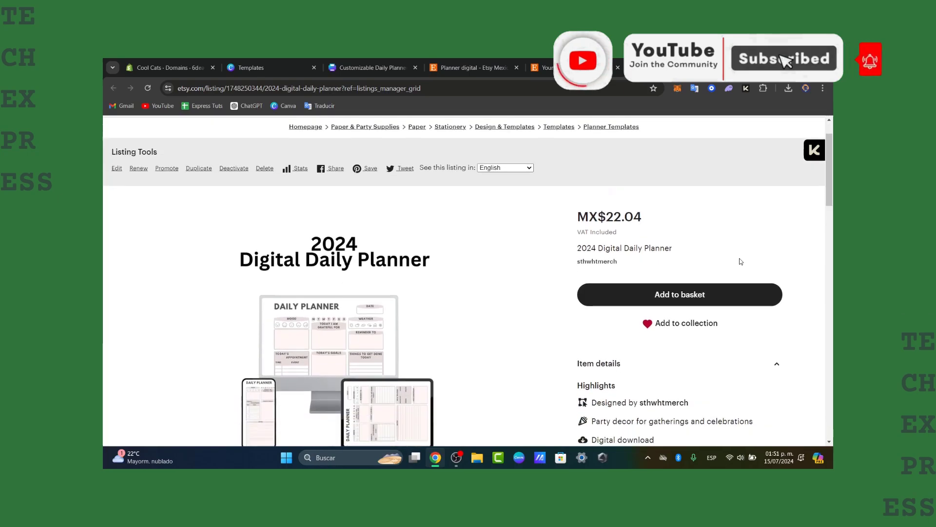